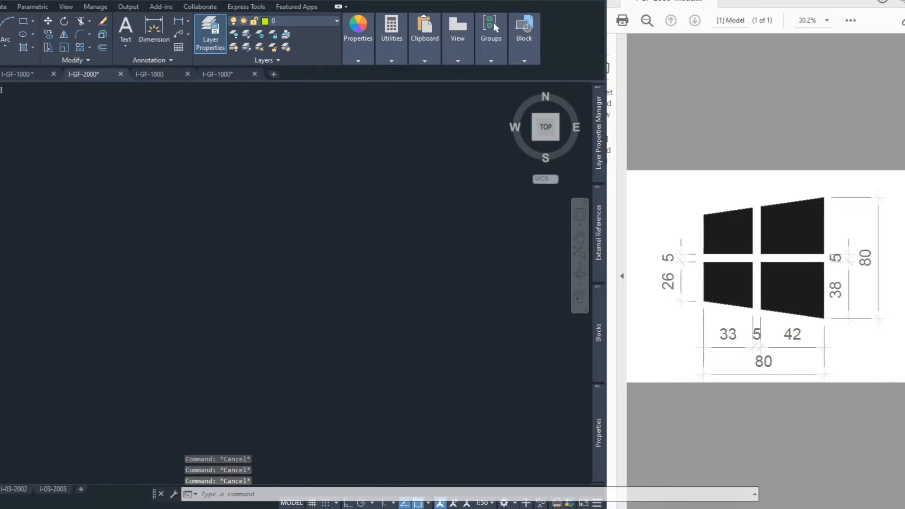
- Draw a vertical construction line in the empty drawing area
text(XX)
key(Return)
text(v)
key(Return)
click(418, 319)
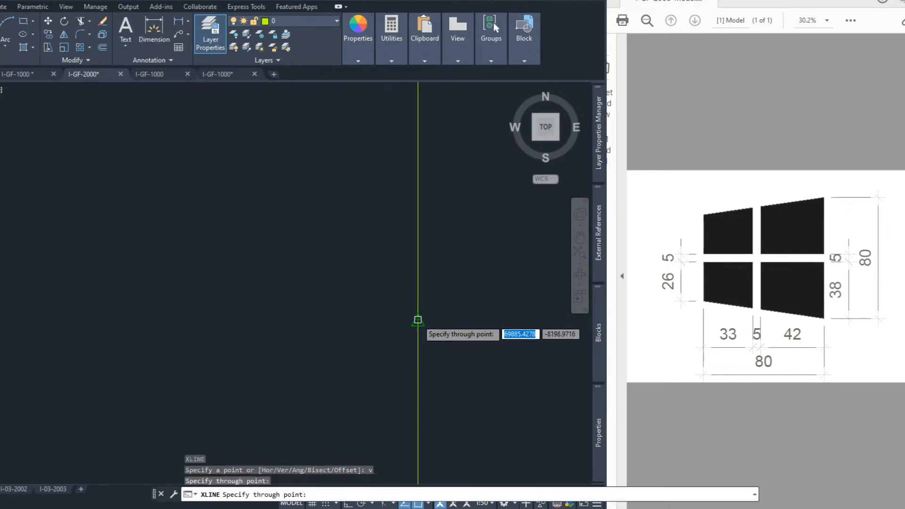
key(Escape)
key(Escape)
- Offset the vertical construction line 80 units to its left
text(o)
key(Return)
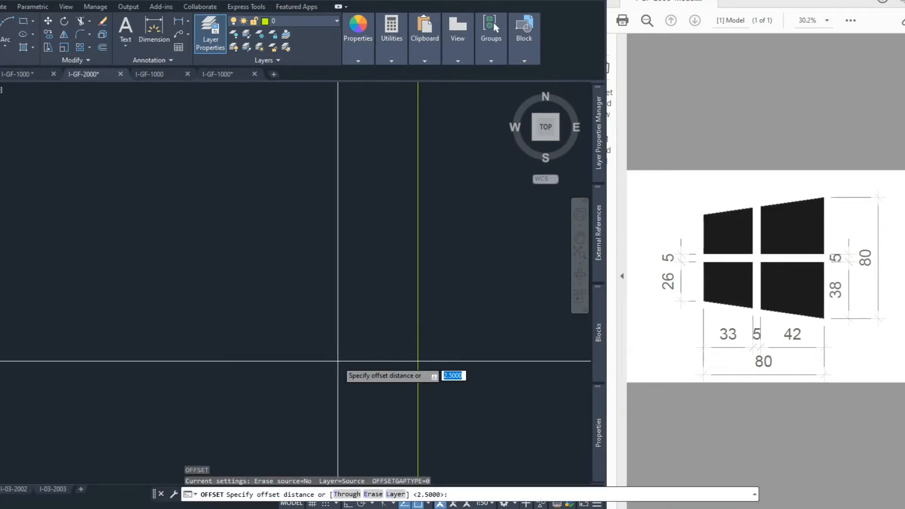
key(Return)
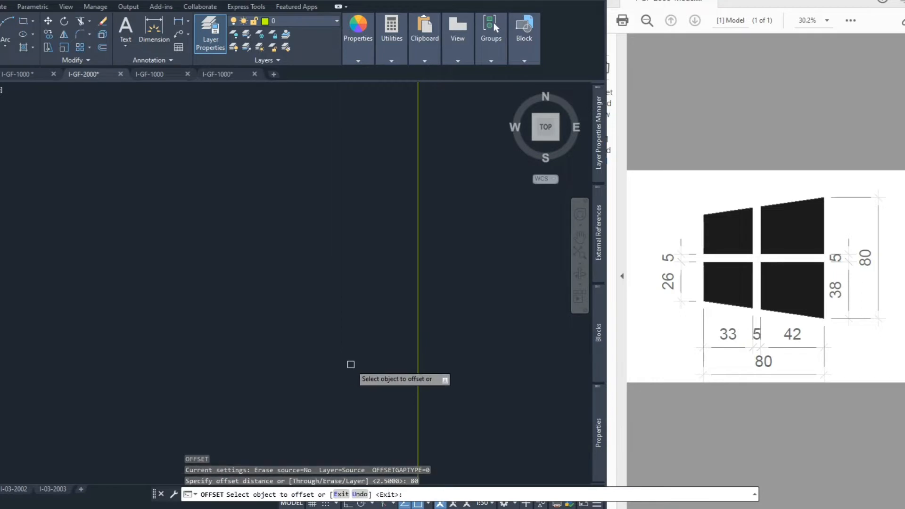
click(417, 333)
click(391, 342)
key(Escape)
key(Escape)
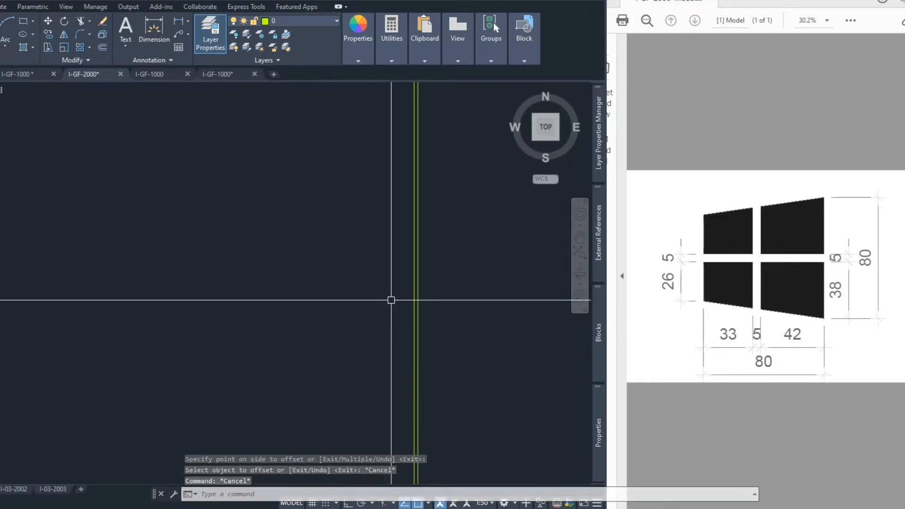
- Draw a horizontal construction line crossing the two vertical lines
scroll(421, 301, up, 5)
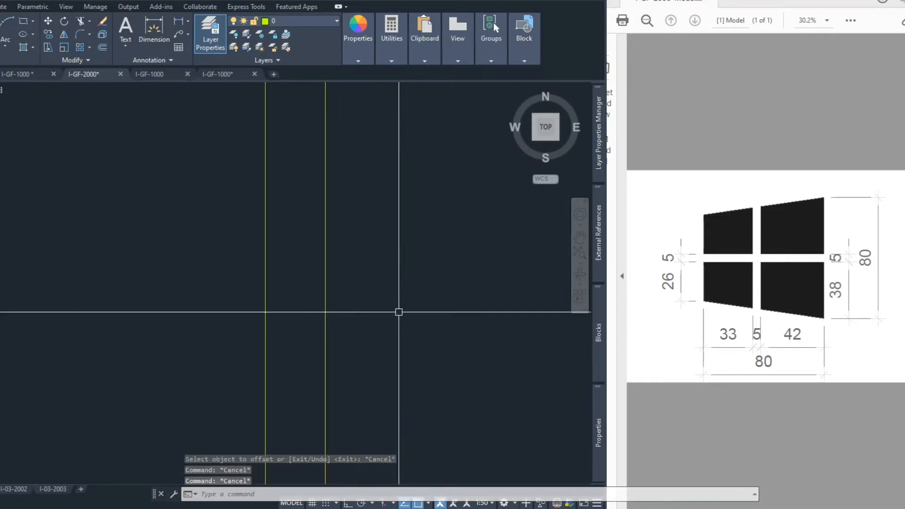
text(xl)
key(Return)
text(h)
key(Return)
click(353, 378)
key(Escape)
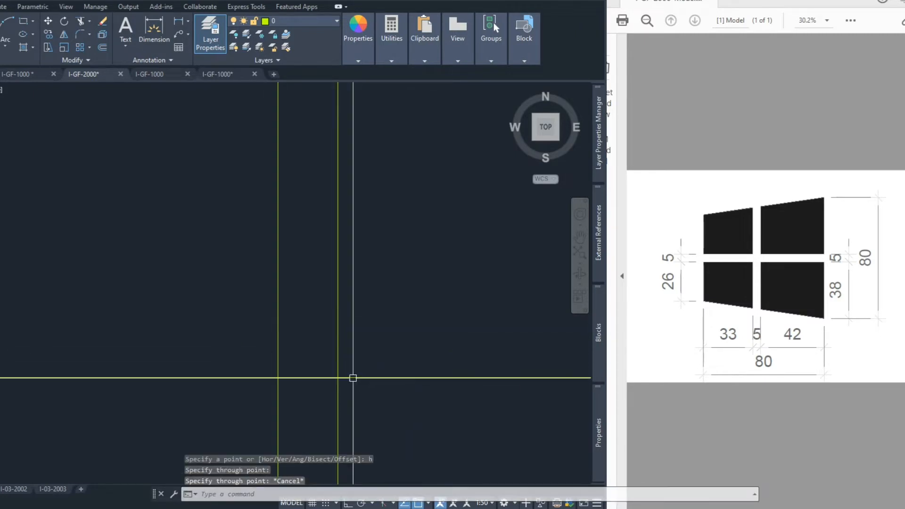
- Offset the horizontal construction line 80 units upward
text(o)
key(Return)
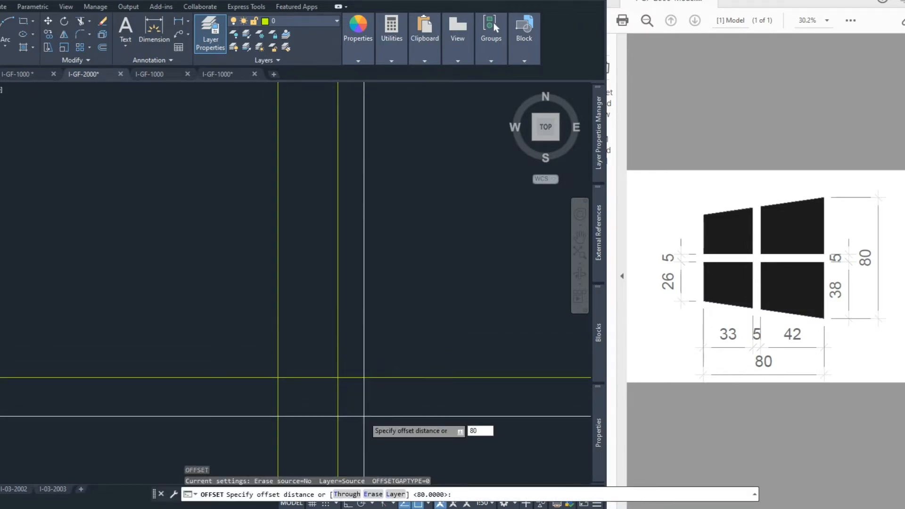
text(80)
key(Return)
click(361, 379)
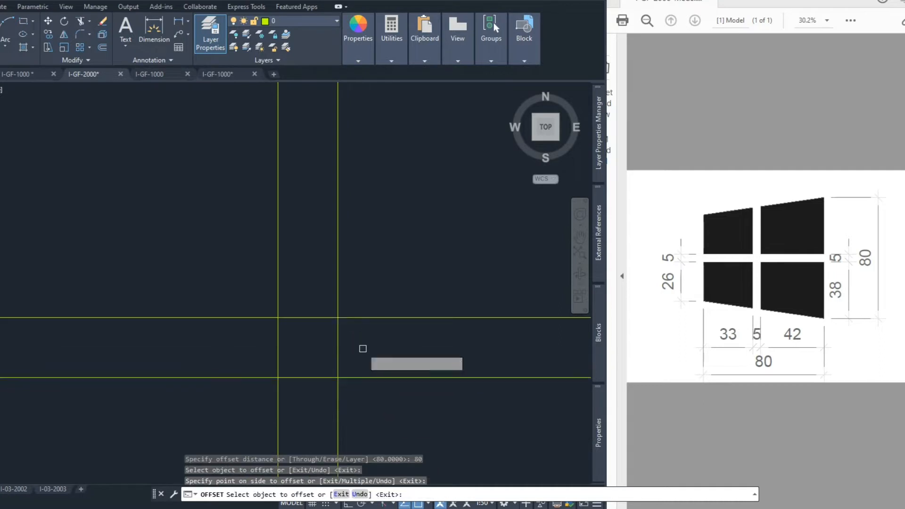
click(362, 351)
key(Escape)
key(Escape)
key(Escape)
scroll(292, 360, up, 2)
text(xl)
key(Return)
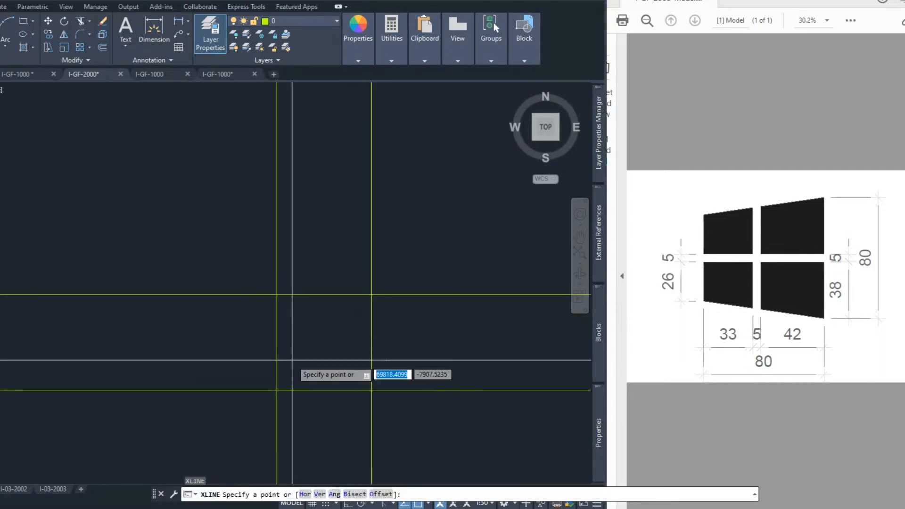
key(h)
key(Return)
key(Escape)
- Trim the four construction lines beyond their intersections to leave an 80 by 80 square
scroll(306, 341, down, 2)
text(tr)
key(Return)
click(397, 271)
click(264, 395)
key(Return)
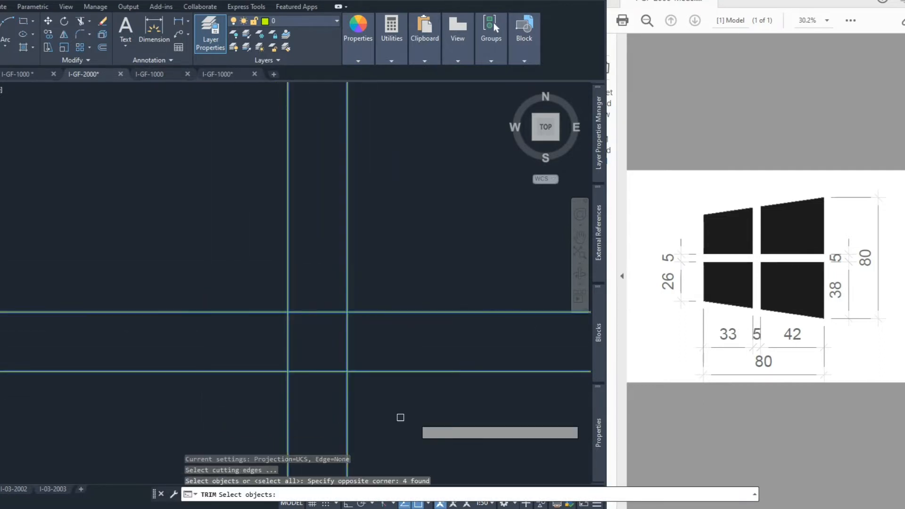
click(401, 418)
click(255, 439)
click(440, 260)
click(392, 435)
click(402, 240)
click(181, 270)
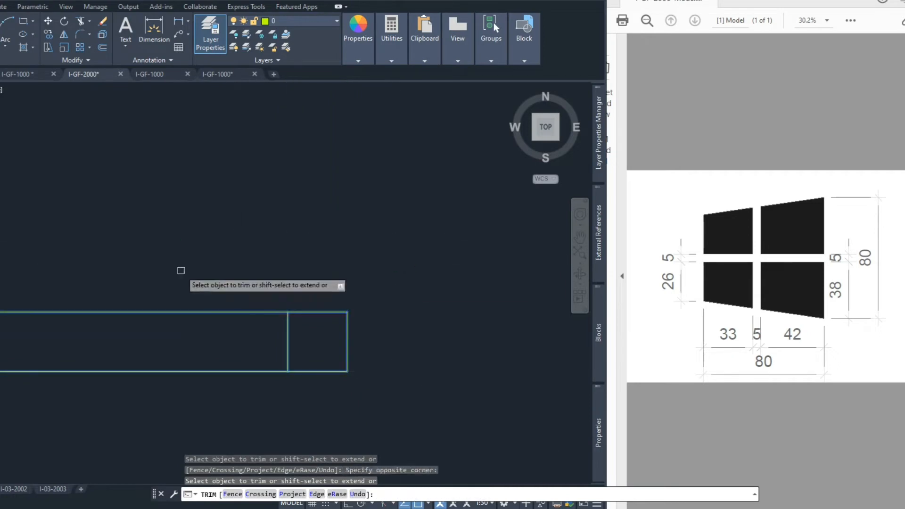
click(141, 435)
key(Escape)
- Draw a horizontal construction line through the midpoint of the square's right side
text(xl)
key(Return)
text(h)
key(Return)
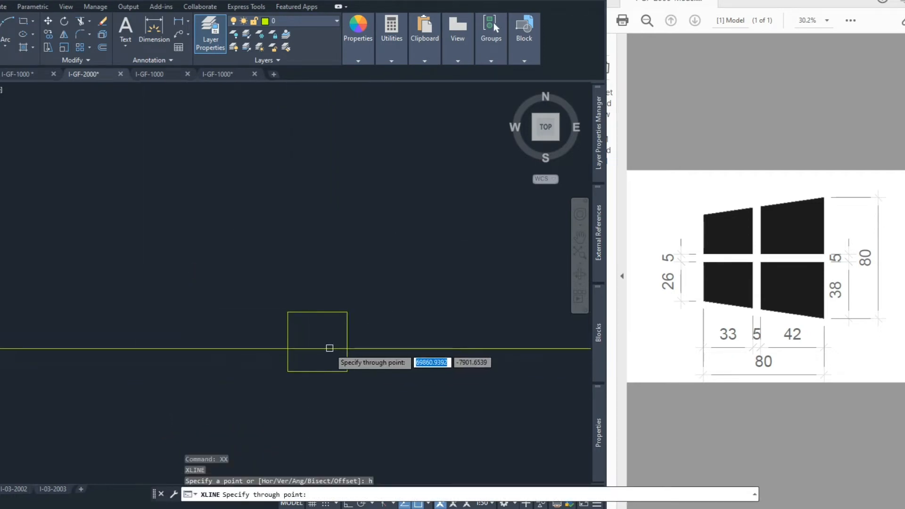
click(349, 343)
key(Escape)
key(Escape)
key(Escape)
key(Escape)
- Offset the horizontal centre line 2.5 units both above and below
scroll(324, 352, up, 4)
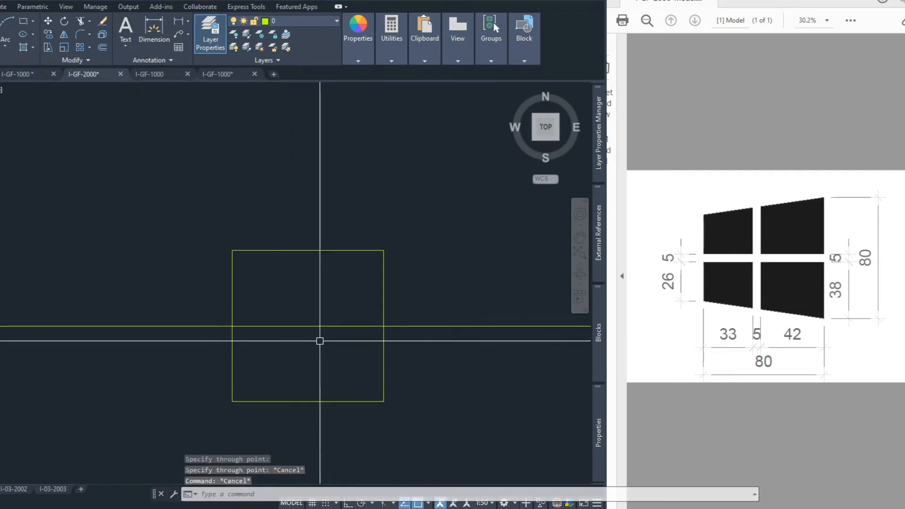
text(o)
key(Return)
text(2)
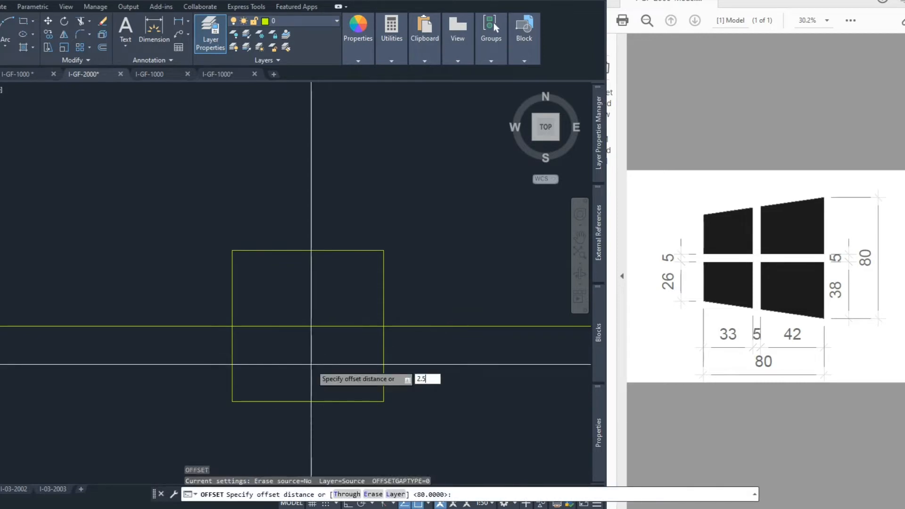
text(.5)
key(Return)
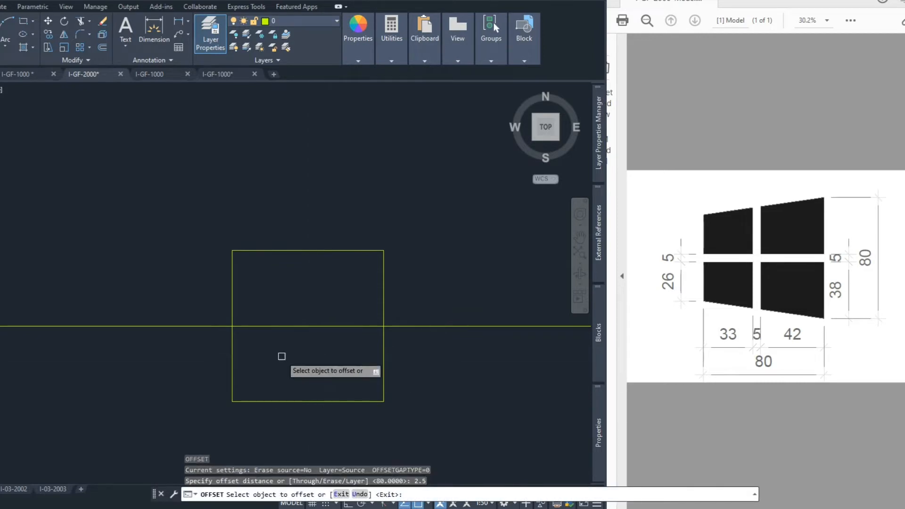
click(406, 317)
click(402, 325)
click(401, 345)
key(Escape)
- Erase the original centre line between the two offset lines
scroll(387, 326, up, 4)
text(e)
key(Return)
click(386, 327)
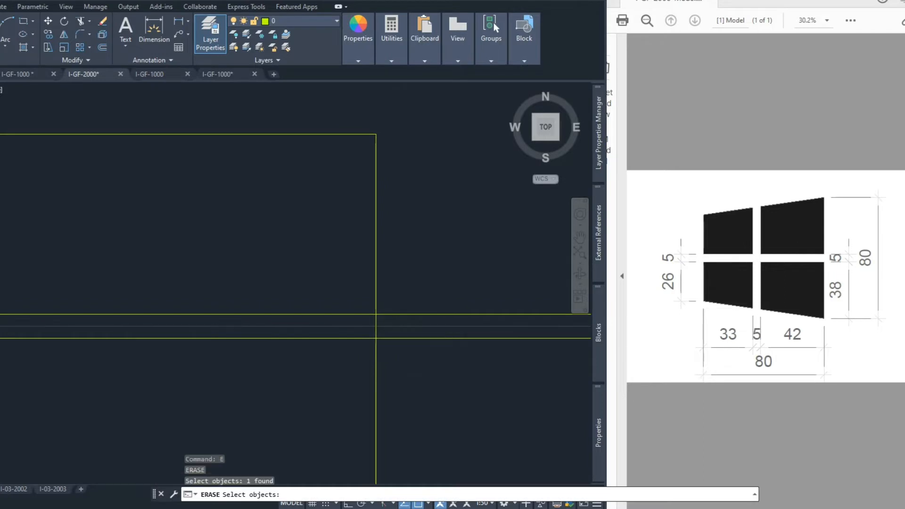
key(Return)
key(Escape)
key(Escape)
key(Escape)
- Measure the gap between the two horizontal offset lines with a linear dimension
scroll(379, 318, down, 6)
scroll(389, 324, up, 4)
text(dli)
key(Return)
click(387, 320)
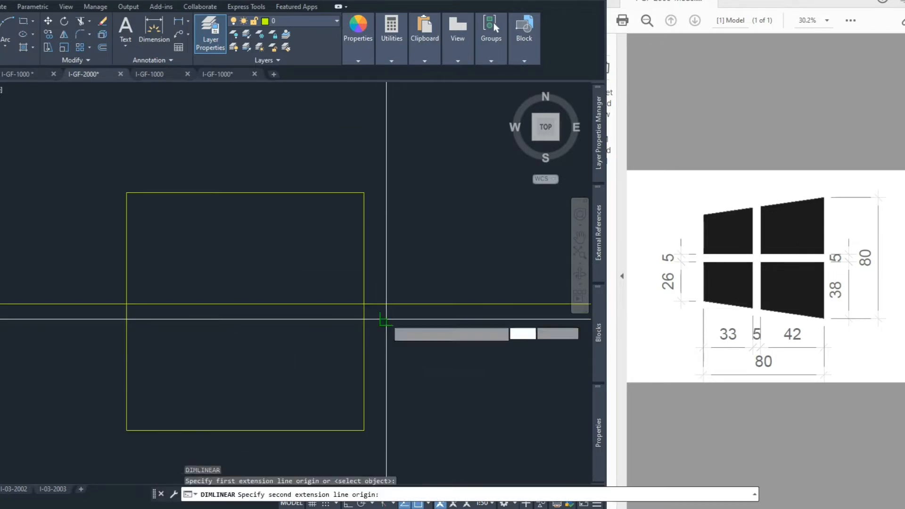
click(386, 305)
key(Escape)
text(tr)
key(Return)
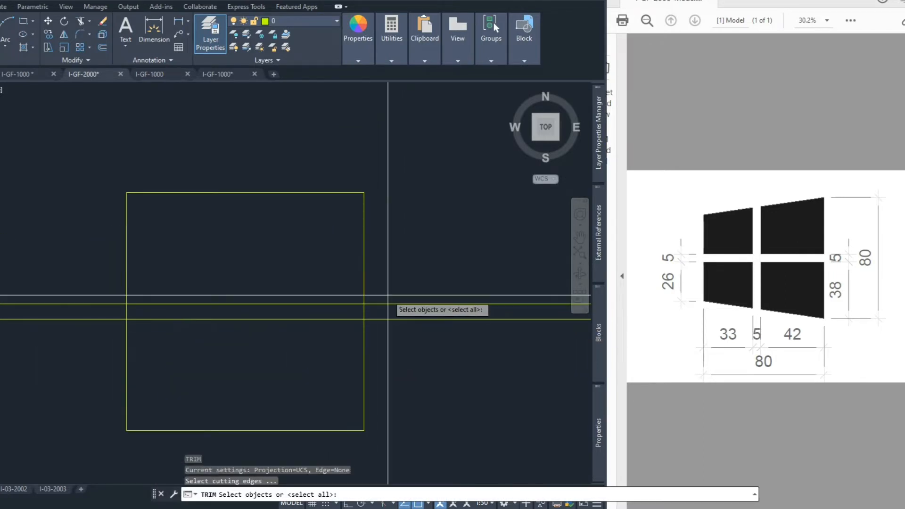
click(388, 295)
click(315, 346)
key(Return)
click(322, 285)
key(Escape)
key(Escape)
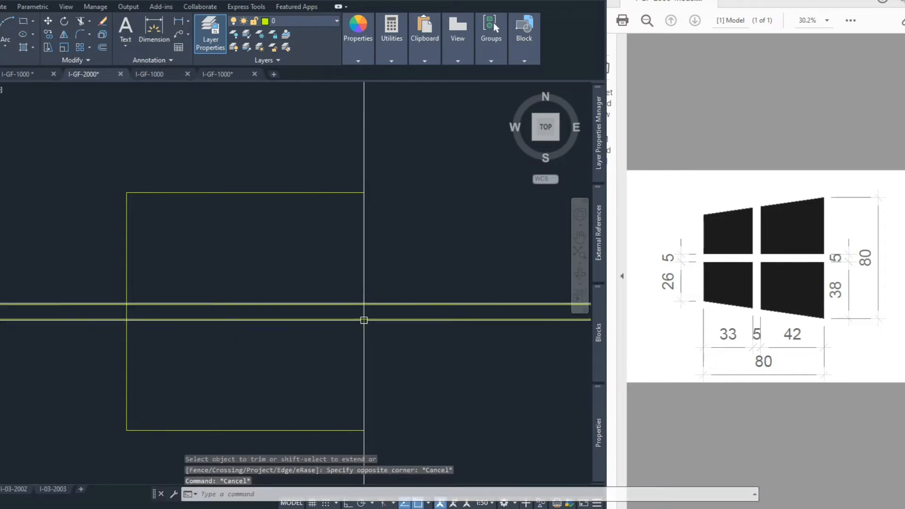
- Trim both horizontal offset lines back to the left and right sides of the square
key(Return)
click(422, 267)
click(37, 346)
key(Return)
click(87, 269)
click(51, 362)
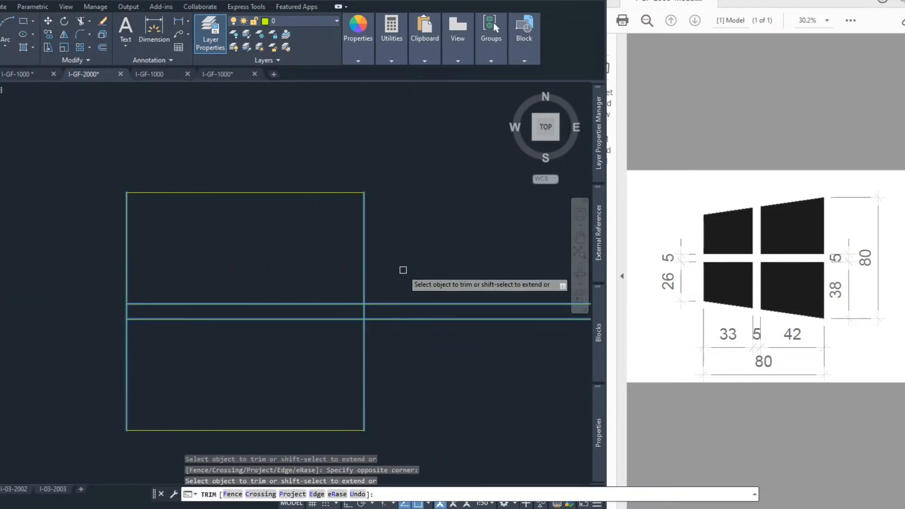
click(404, 270)
click(386, 357)
key(Escape)
key(Escape)
- Measure the right-side height from the square's bottom corner to the lower horizontal line
scroll(378, 351, down, 2)
middle_drag(369, 357, 372, 348)
key(Escape)
key(Escape)
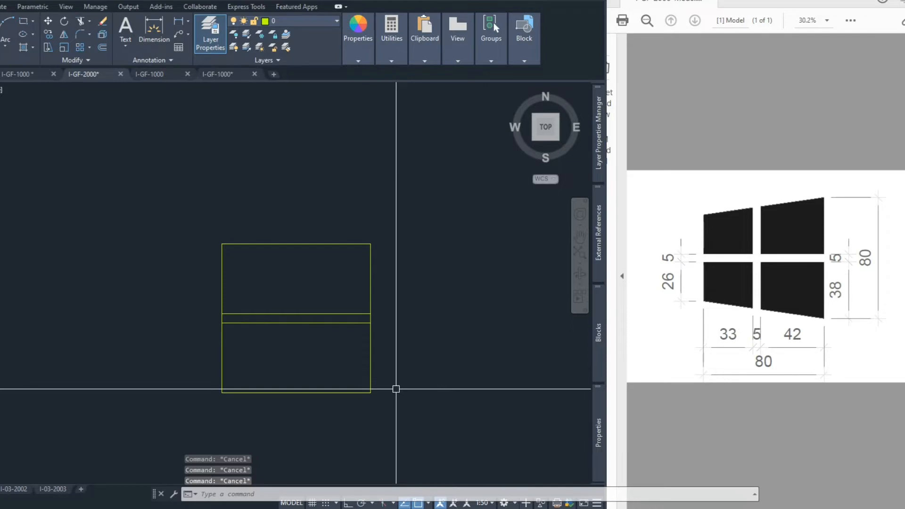
text(dli)
key(Return)
click(370, 392)
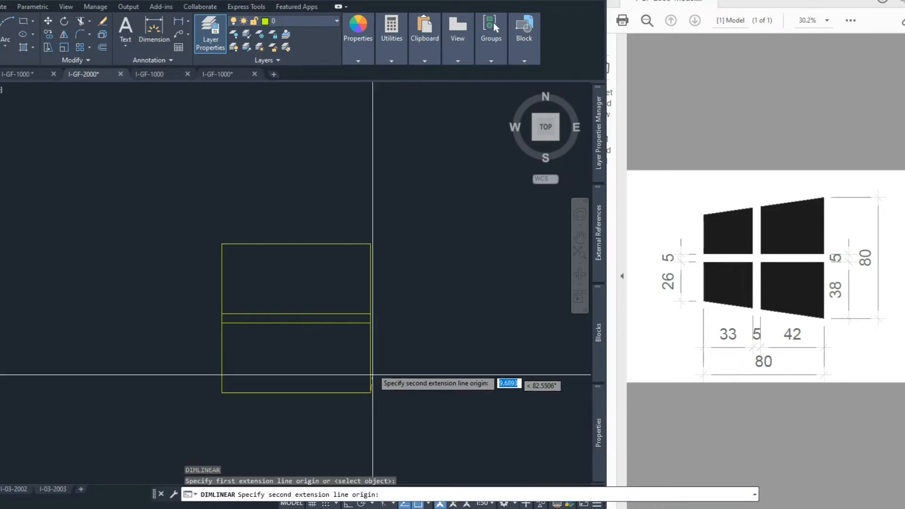
click(371, 323)
key(Escape)
- Trim the square's left and right sides between the two horizontal lines to form two separate rectangles
text(tr)
key(Return)
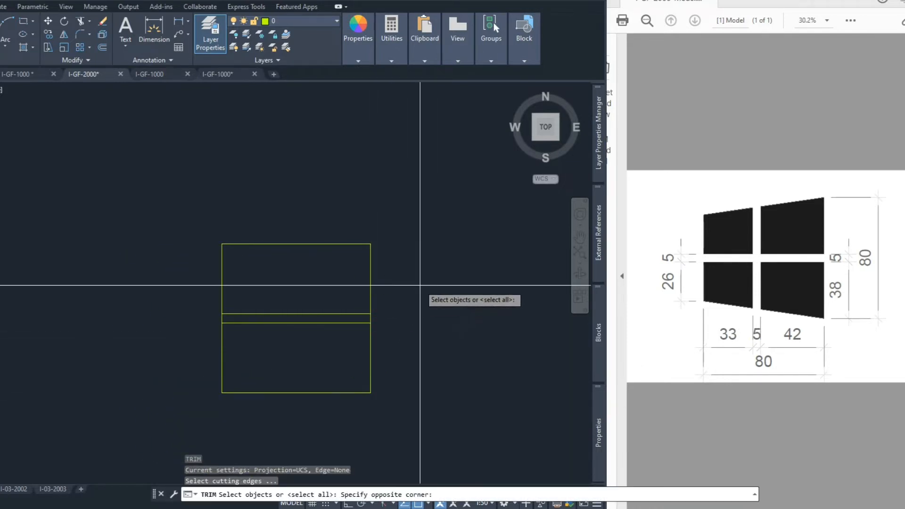
click(419, 283)
click(151, 444)
key(Return)
scroll(325, 319, up, 2)
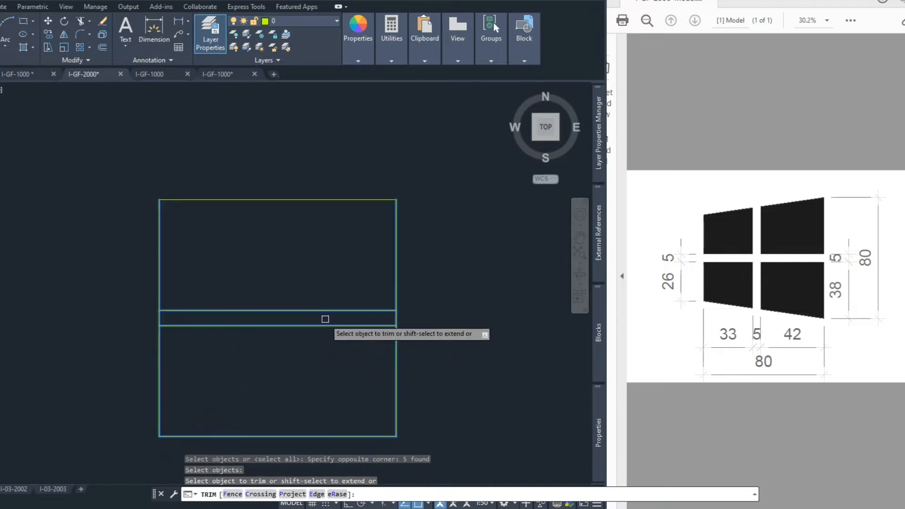
click(422, 311)
click(126, 318)
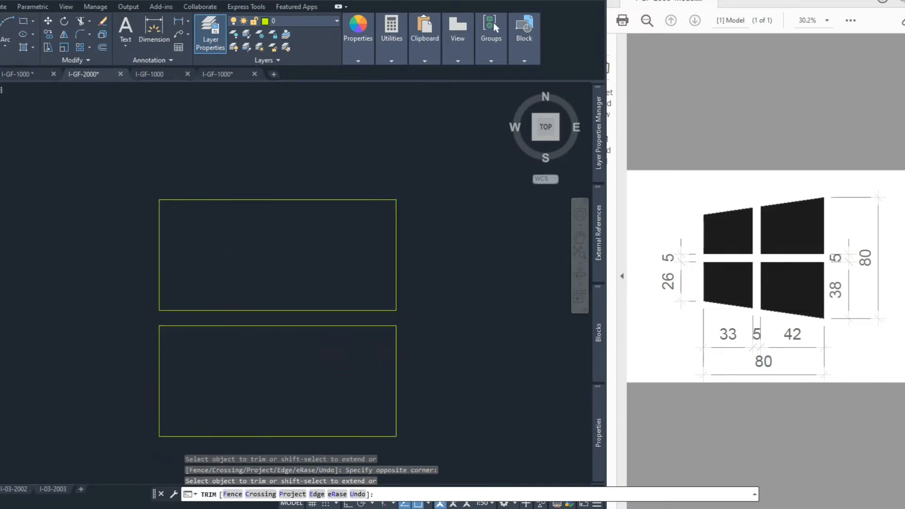
key(Return)
key(Escape)
key(Escape)
key(Escape)
- Offset the top edge of the lower rectangle 26 units downward
middle_drag(246, 368, 254, 350)
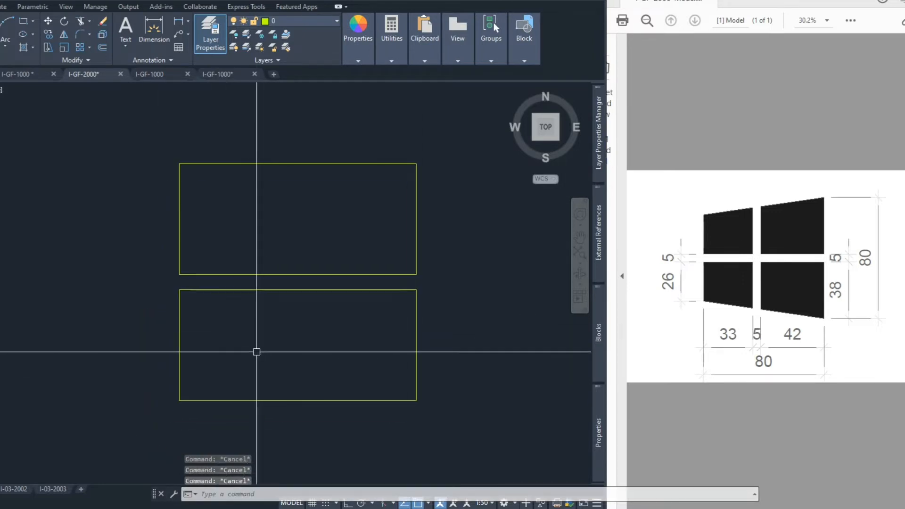
text(o)
key(Return)
key(Return)
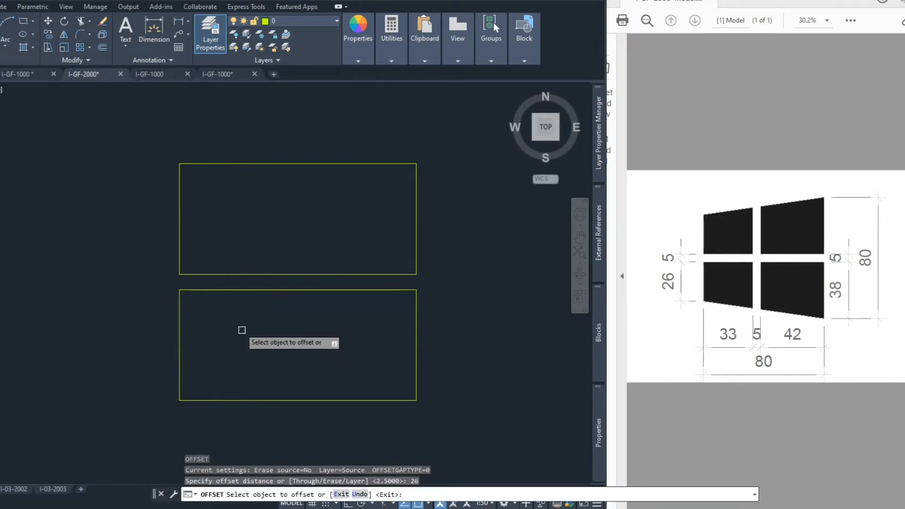
click(225, 292)
click(222, 309)
key(Escape)
key(Escape)
- Draw a polyline from the left end of the 26-unit offset line to the lower rectangle's bottom-right corner
text(p)
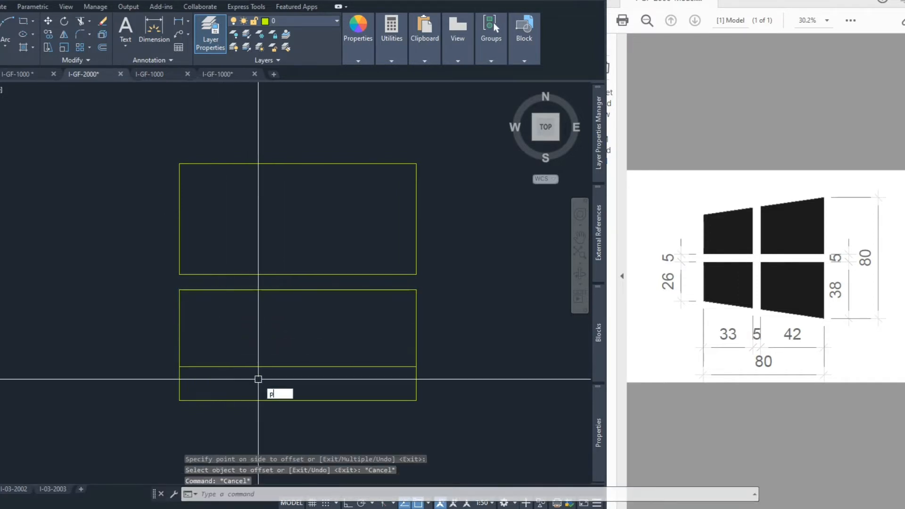
text(l)
key(Return)
click(180, 366)
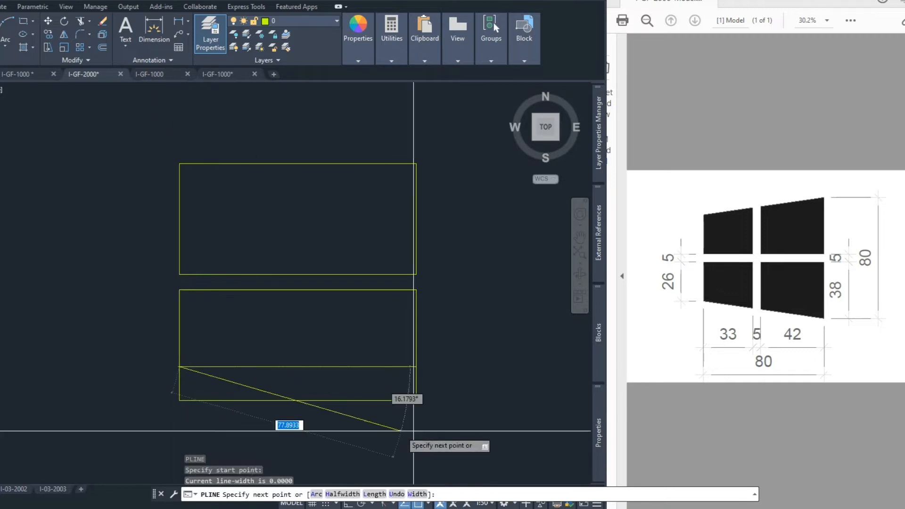
click(415, 401)
key(Escape)
key(Escape)
key(Escape)
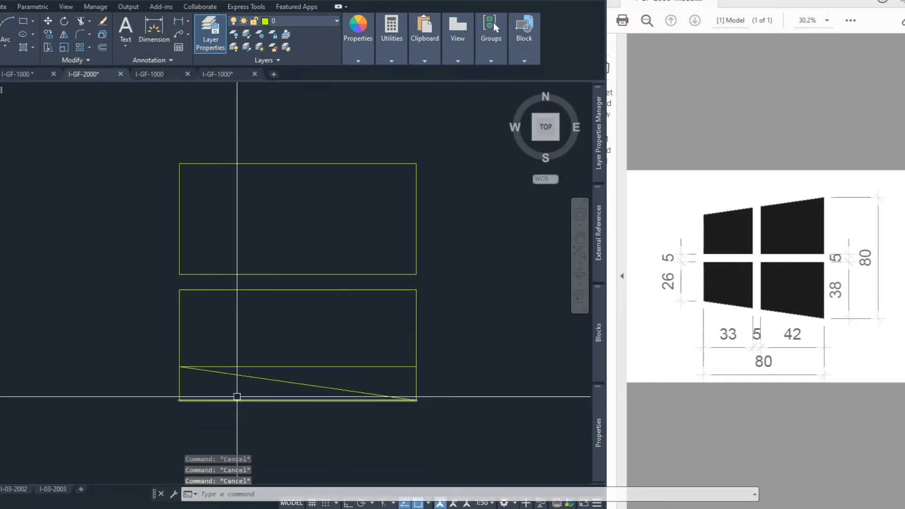
- Erase the horizontal 26-unit offset line inside the lower rectangle
click(305, 369)
text(e)
key(Return)
key(Escape)
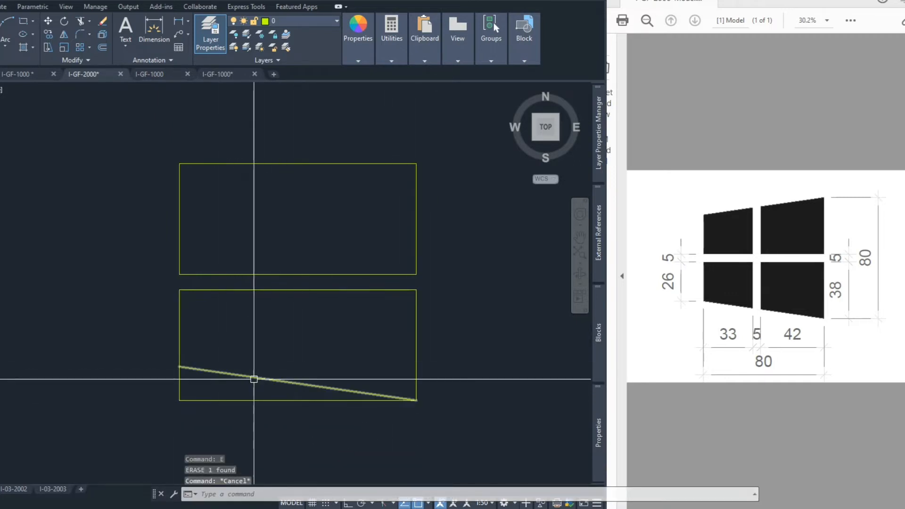
text(tr)
key(Return)
click(224, 355)
click(138, 388)
key(Escape)
key(Escape)
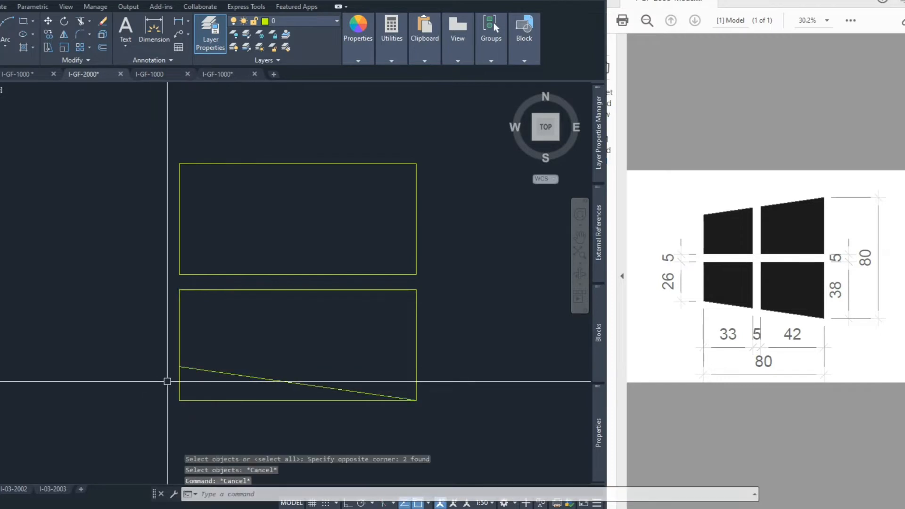
key(Return)
key(Escape)
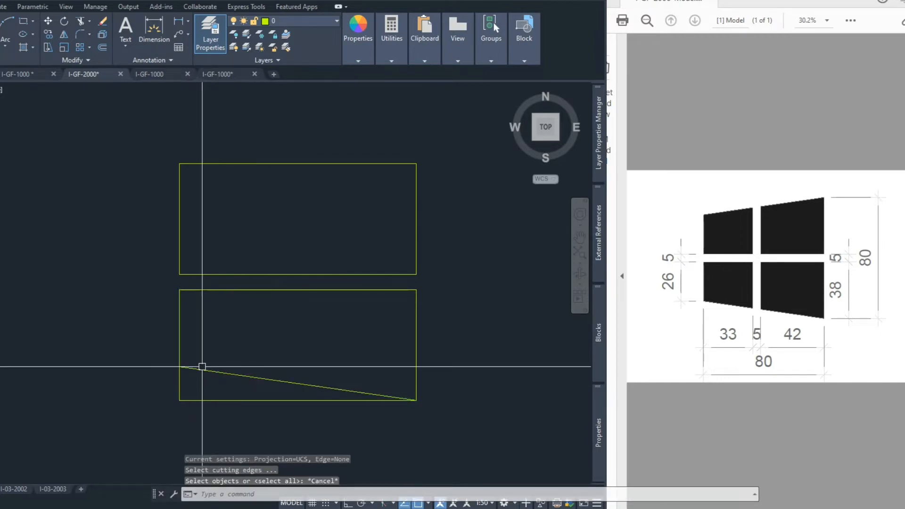
- Trim the lower rectangle's left side below the sloped line
key(Return)
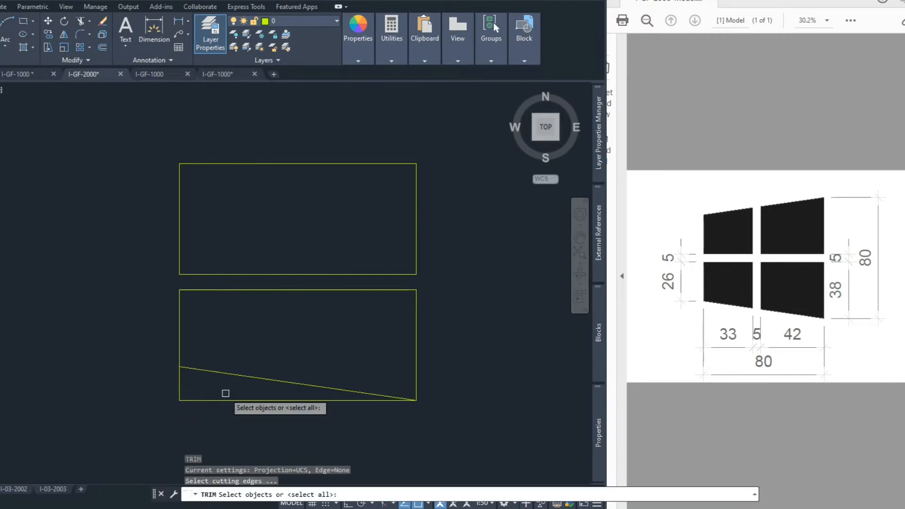
click(212, 353)
click(165, 385)
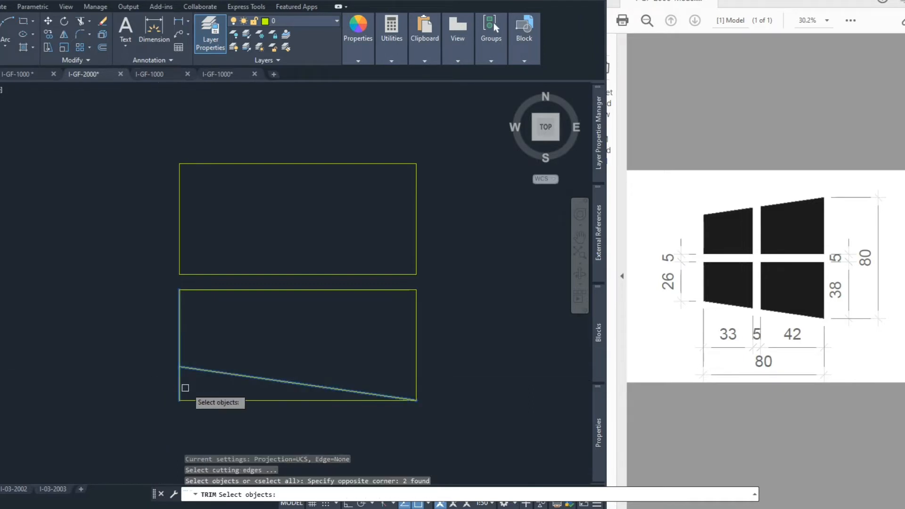
key(Escape)
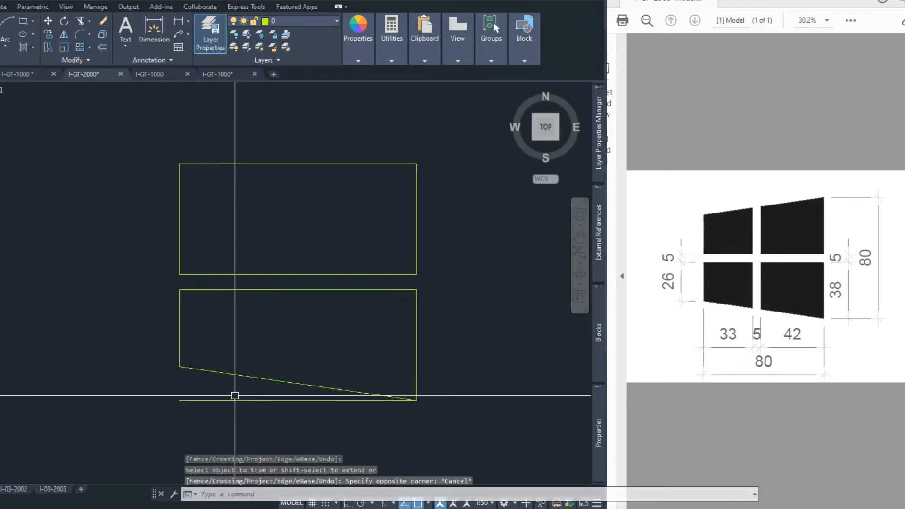
- Erase the horizontal bottom edge below the sloped line of the lower shape
text(e)
key(Return)
click(239, 394)
click(220, 418)
key(Return)
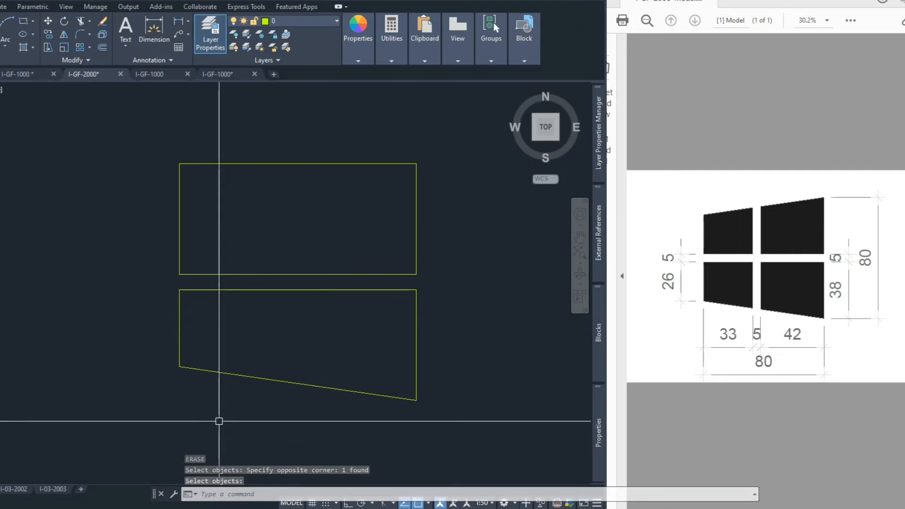
- Draw a vertical construction line through the lower-left corner, along the left sides of both shapes
text(xl)
key(Return)
text(v)
key(Return)
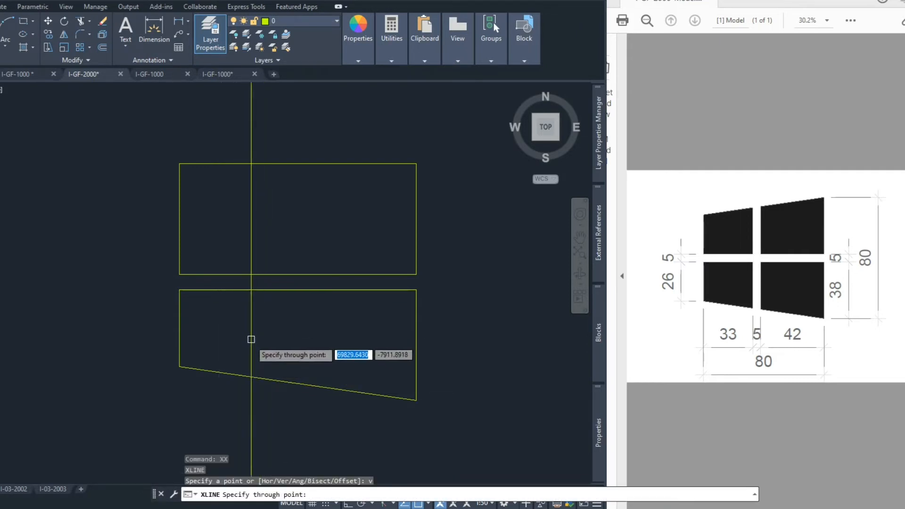
click(179, 367)
key(Escape)
key(Escape)
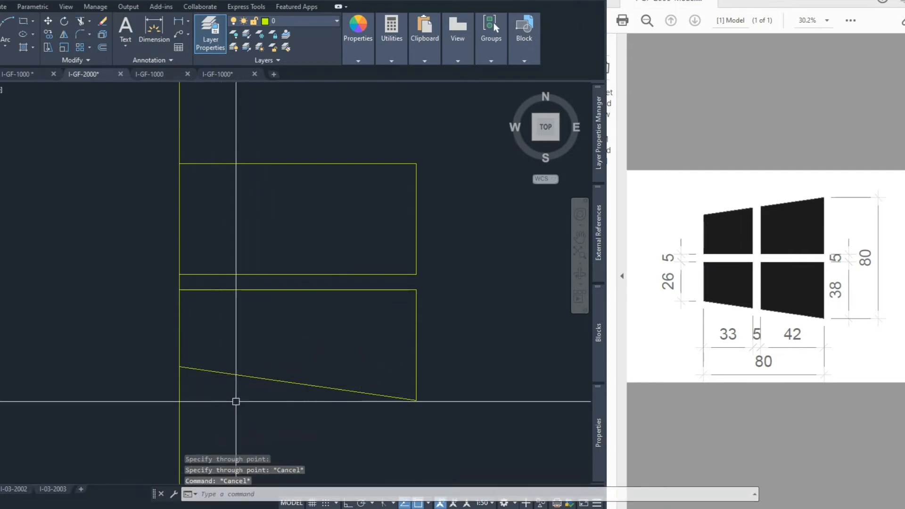
- Offset the vertical construction line 33 units to the right
text(o)
key(Return)
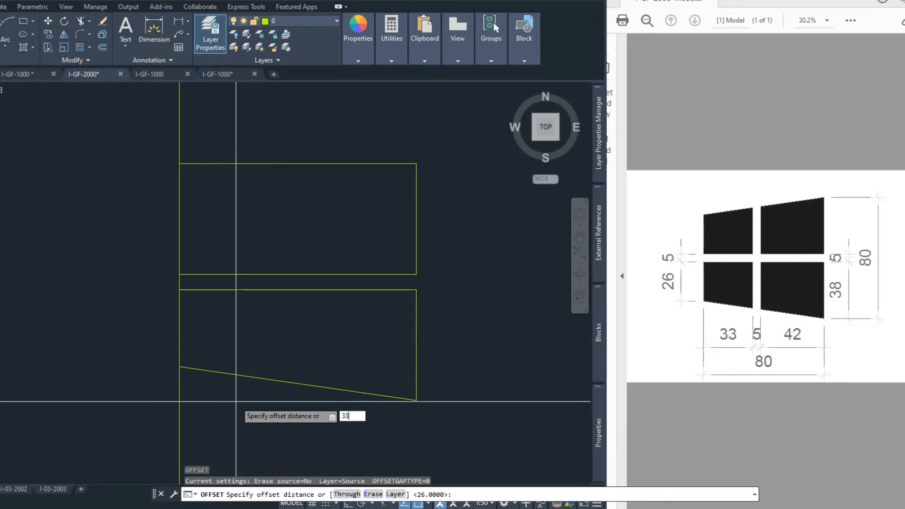
key(Return)
click(179, 383)
key(Escape)
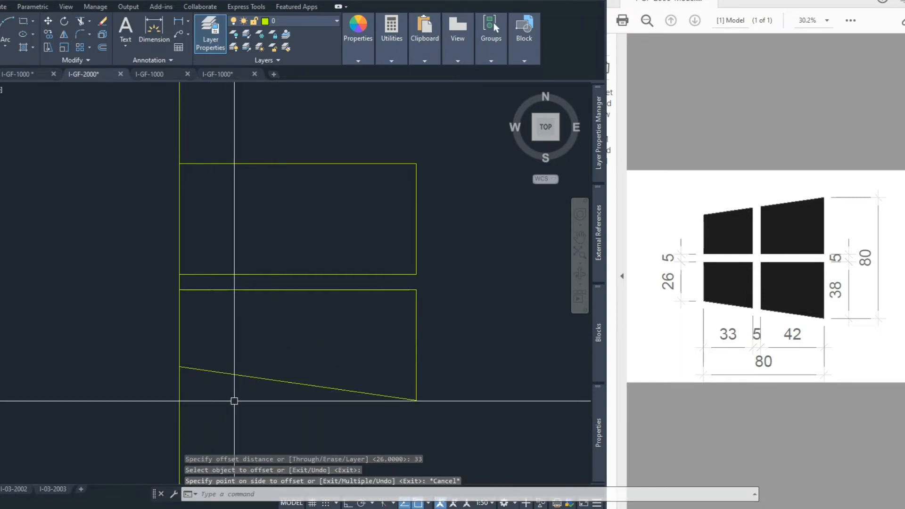
key(Return)
key(Return)
click(179, 392)
click(240, 406)
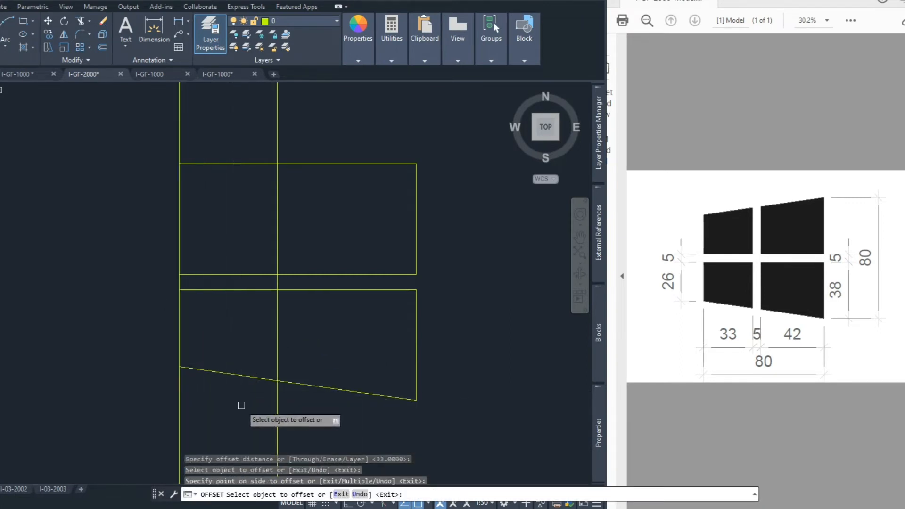
right_click(250, 401)
click(263, 406)
key(Escape)
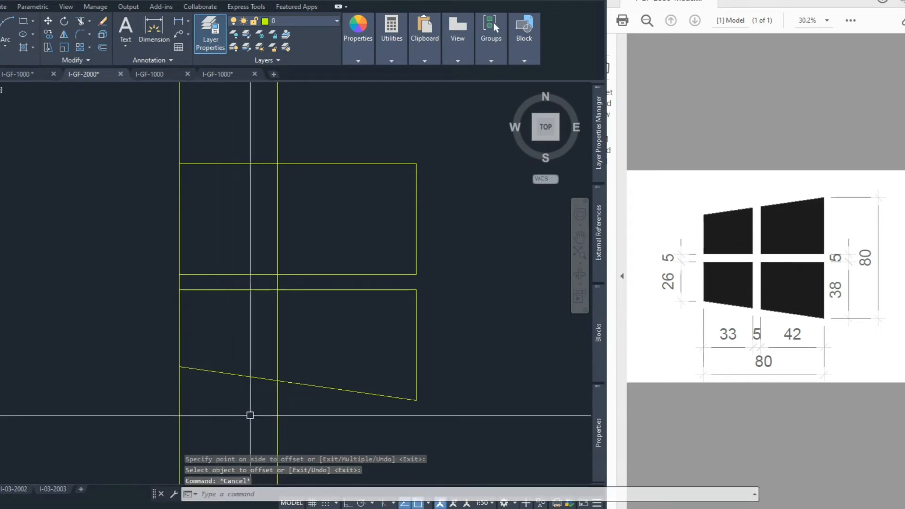
- Offset the inner vertical construction line 5 units to the right to mark the gap between the panes
key(Return)
key(Return)
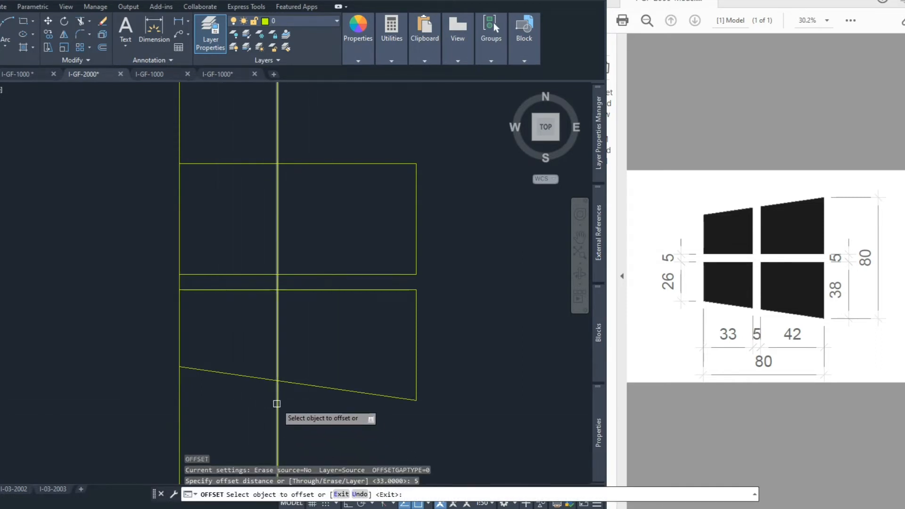
click(277, 399)
click(308, 408)
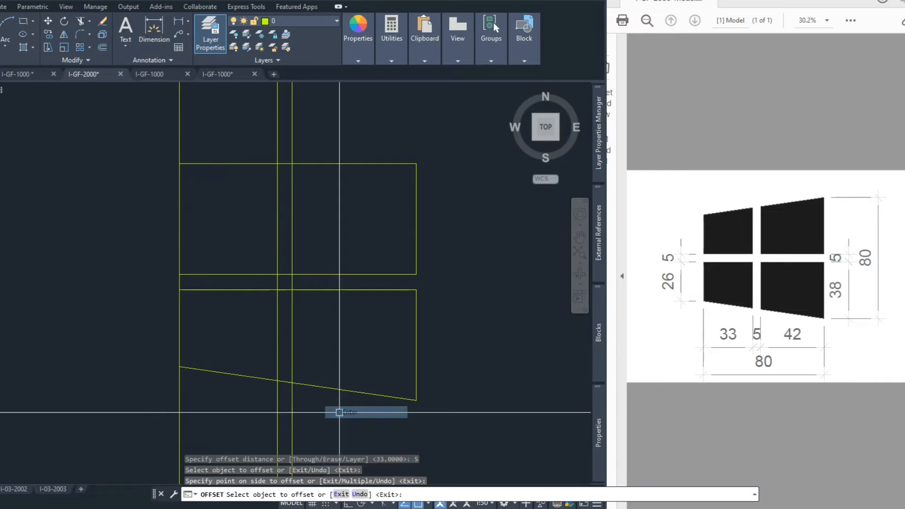
key(Escape)
key(Escape)
key(Return)
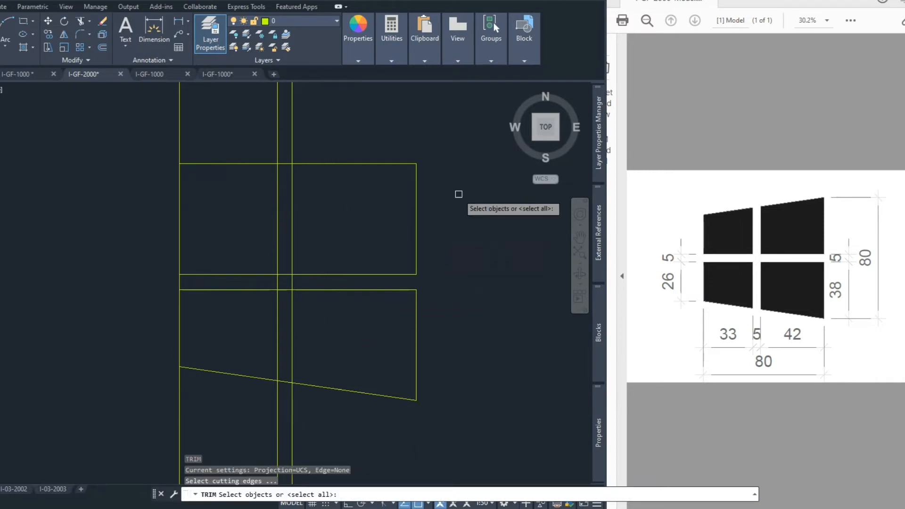
click(485, 132)
click(149, 392)
key(Escape)
key(Escape)
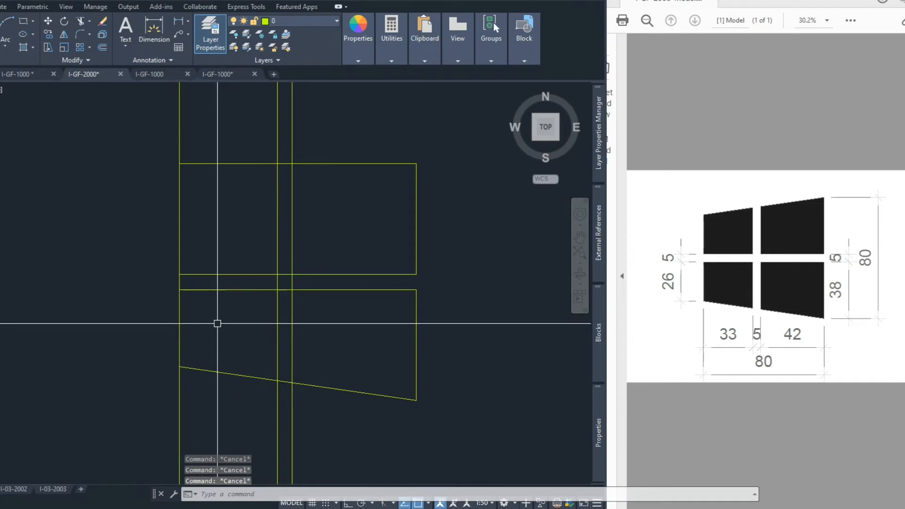
- Offset the bottom edge of the upper rectangle 26 units upward
text(o)
key(Return)
key(Return)
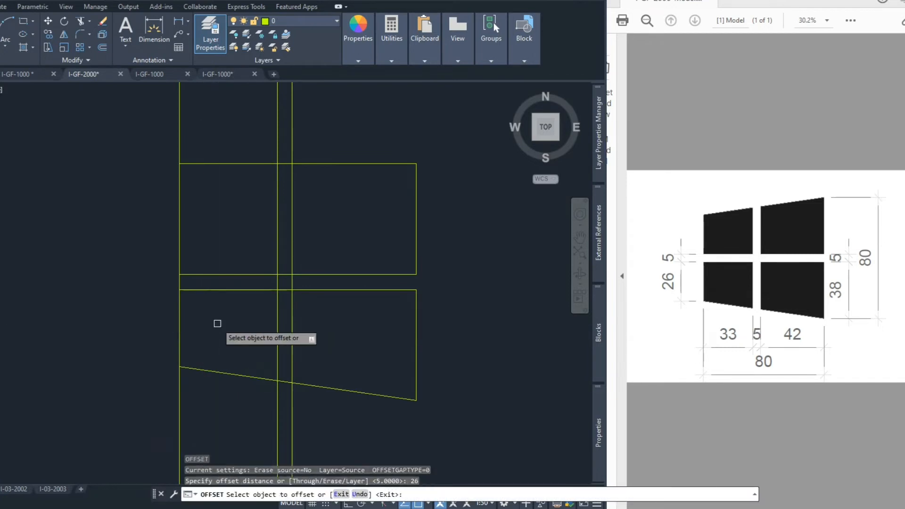
click(204, 275)
click(204, 251)
key(Escape)
key(Escape)
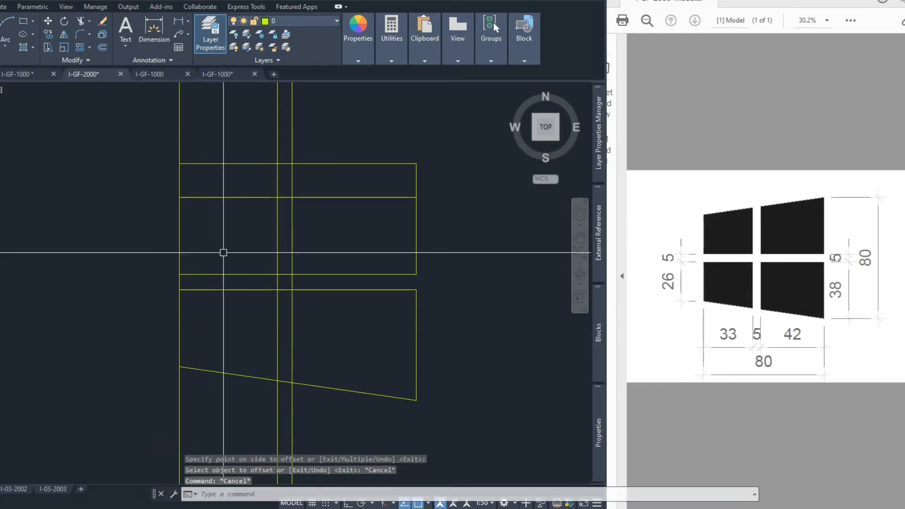
- Draw a polyline from the left end of the upper 26-unit offset line to the upper rectangle's top-right corner
text(pl)
key(Return)
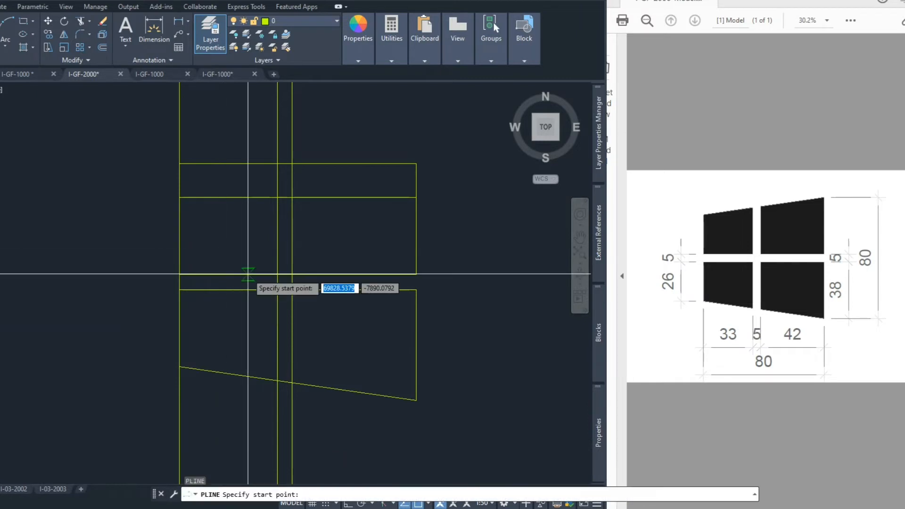
click(181, 197)
click(416, 164)
key(Escape)
key(Escape)
key(Escape)
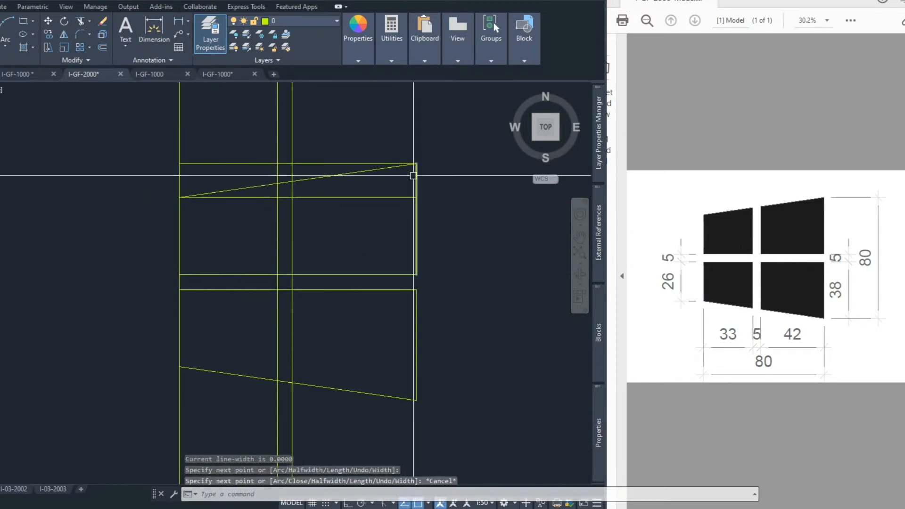
- Erase the horizontal top edge of the upper rectangle
click(231, 168)
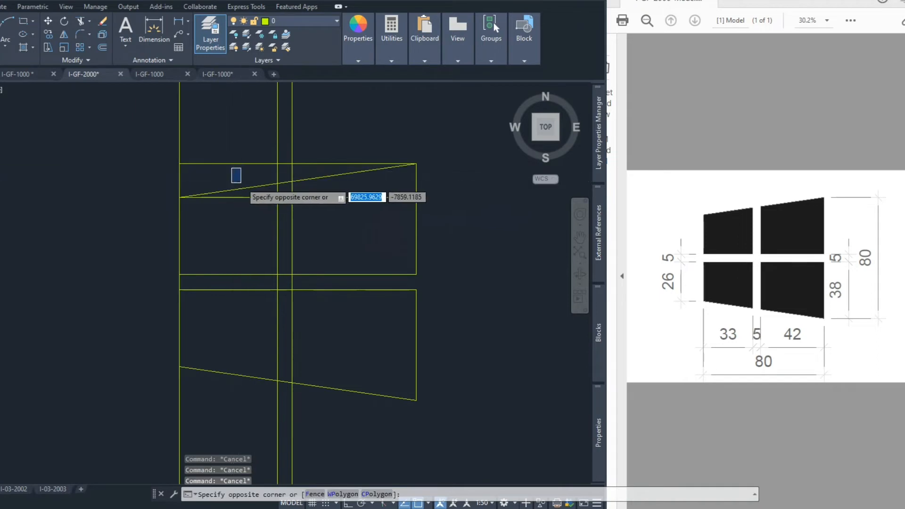
key(Escape)
text(e)
key(Return)
click(243, 154)
click(223, 168)
key(Escape)
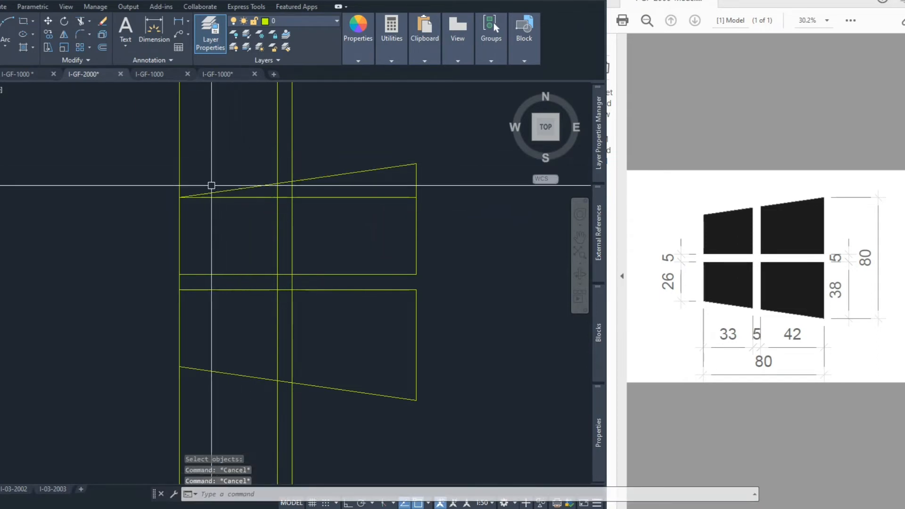
- Trim the left vertical lines above the upper slope, below the lower slope and across the central gap
text(tr)
key(Return)
click(212, 155)
click(137, 410)
key(Return)
click(196, 388)
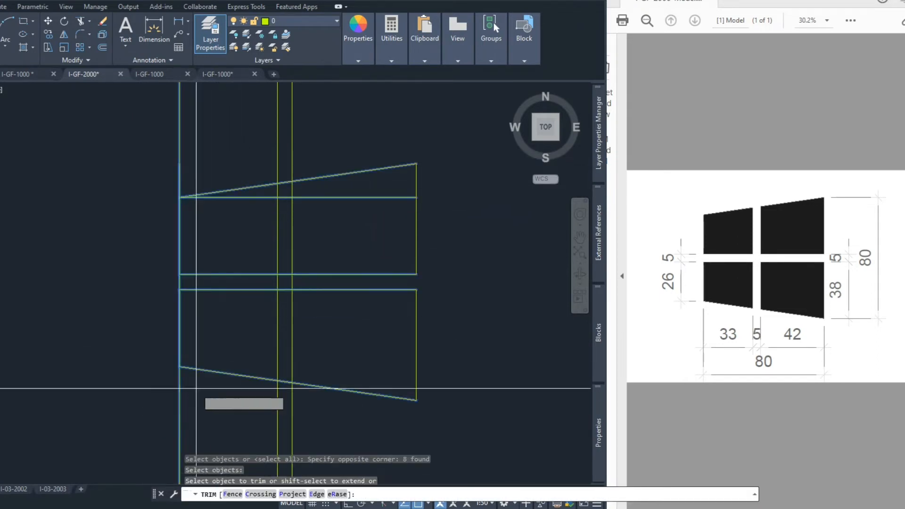
click(151, 398)
click(178, 284)
click(197, 160)
click(138, 181)
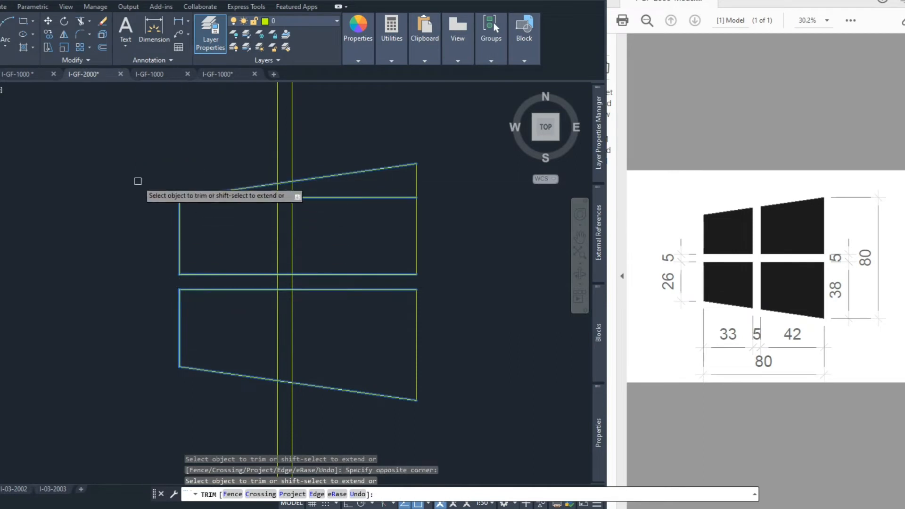
key(Return)
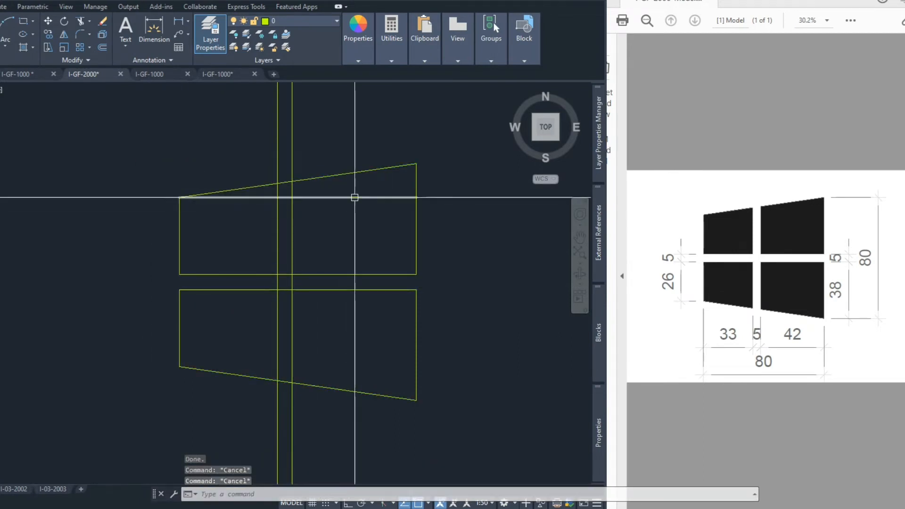
- Erase the horizontal 26-unit offset line inside the upper shape
text(e)
key(Return)
key(Escape)
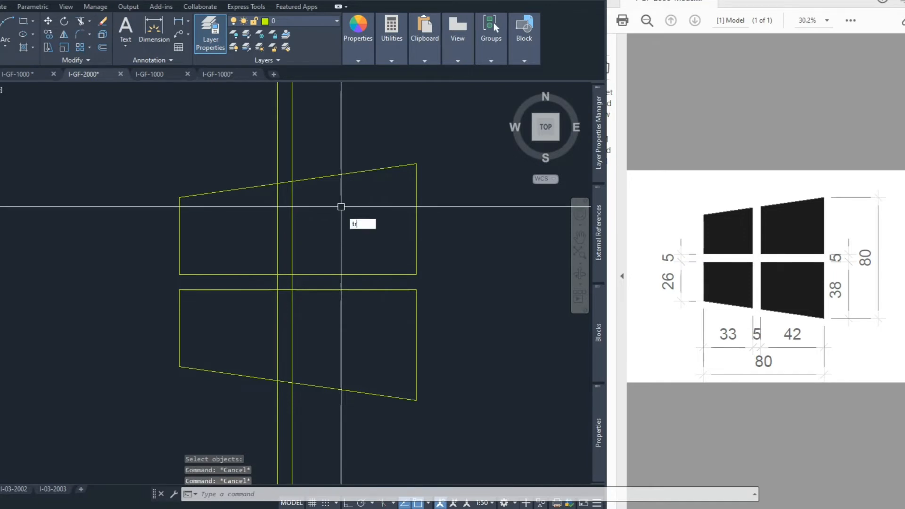
- Trim the lower sloped edge and both middle horizontal edges between the two vertical construction lines
key(Return)
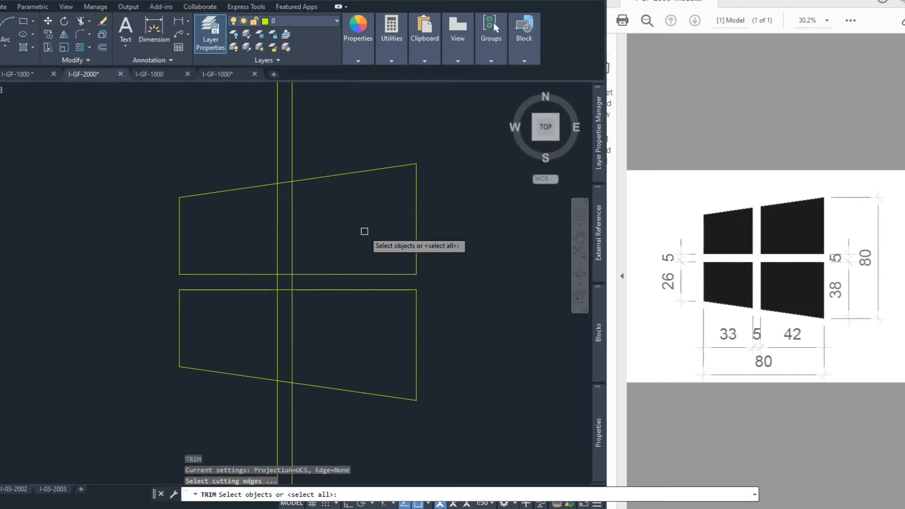
click(313, 125)
click(206, 448)
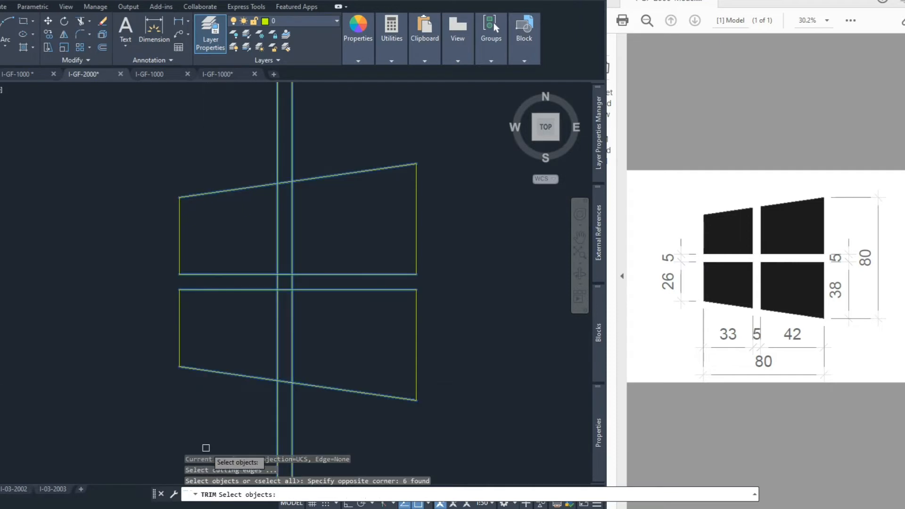
key(Return)
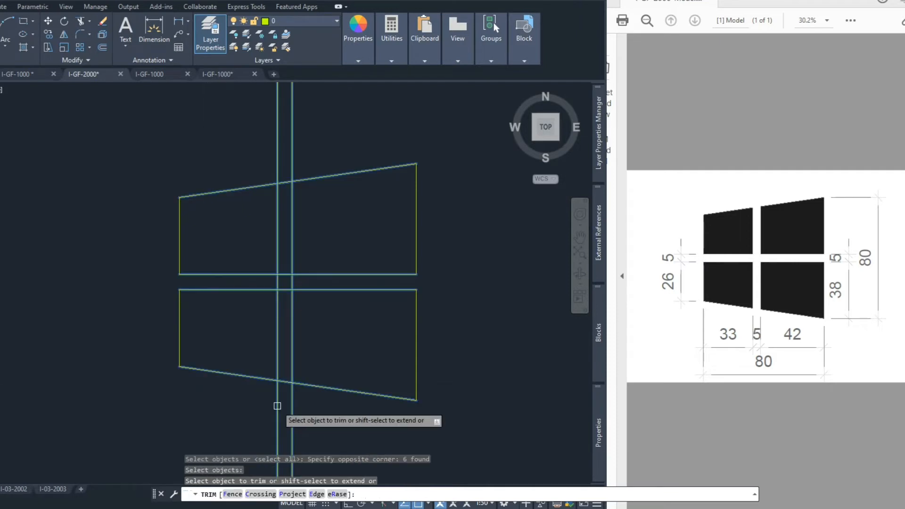
click(283, 381)
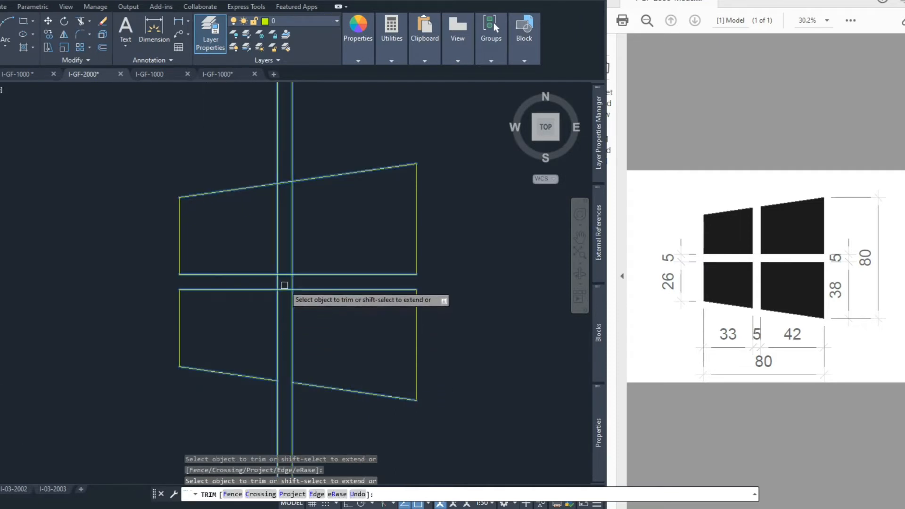
click(282, 291)
click(283, 274)
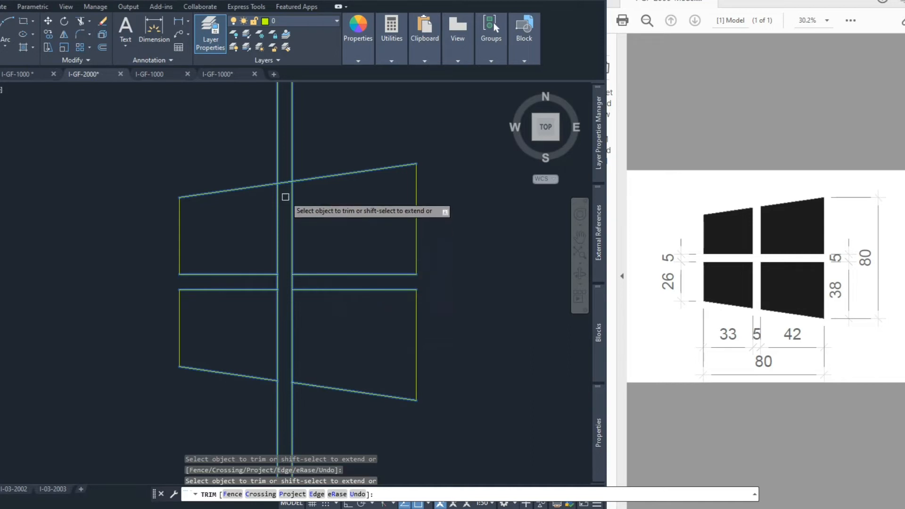
- Trim the upper slope between the two vertical lines and the verticals' excess outside the panes and across the central gap
click(305, 154)
click(182, 172)
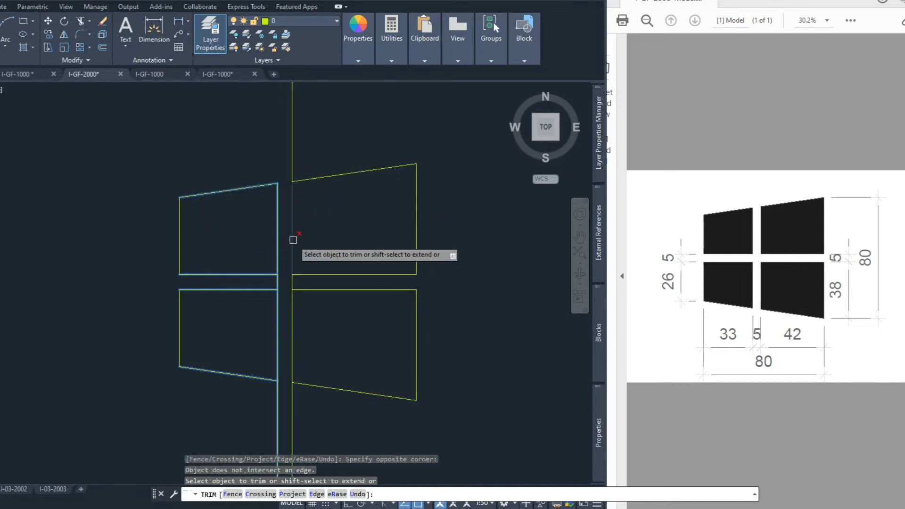
click(292, 284)
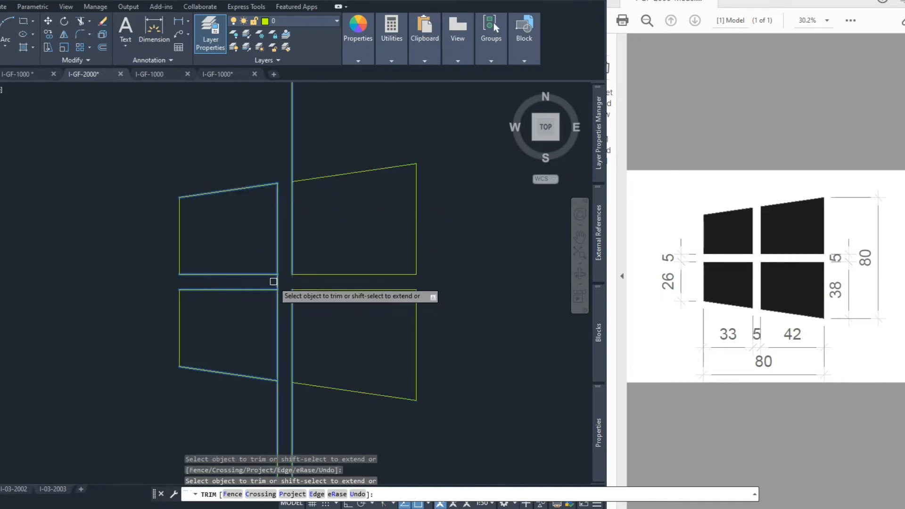
click(286, 400)
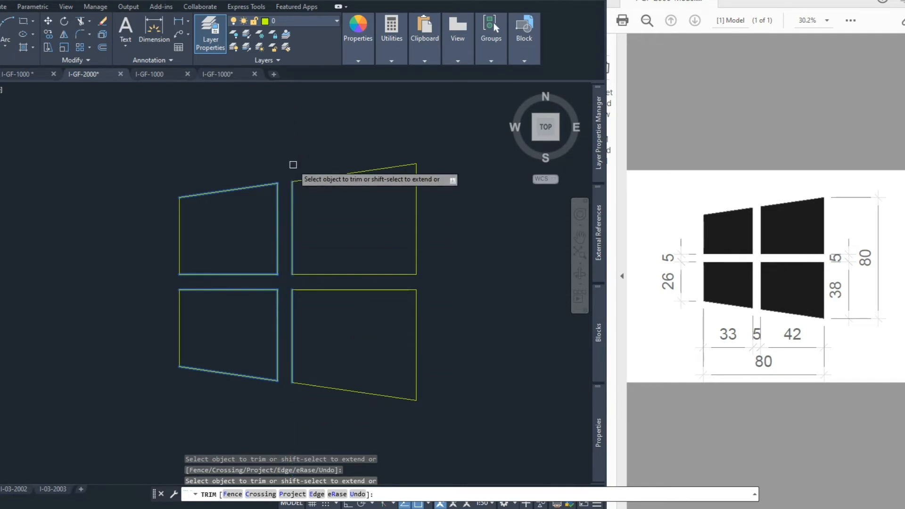
key(Escape)
key(Escape)
key(Escape)
key(Escape)
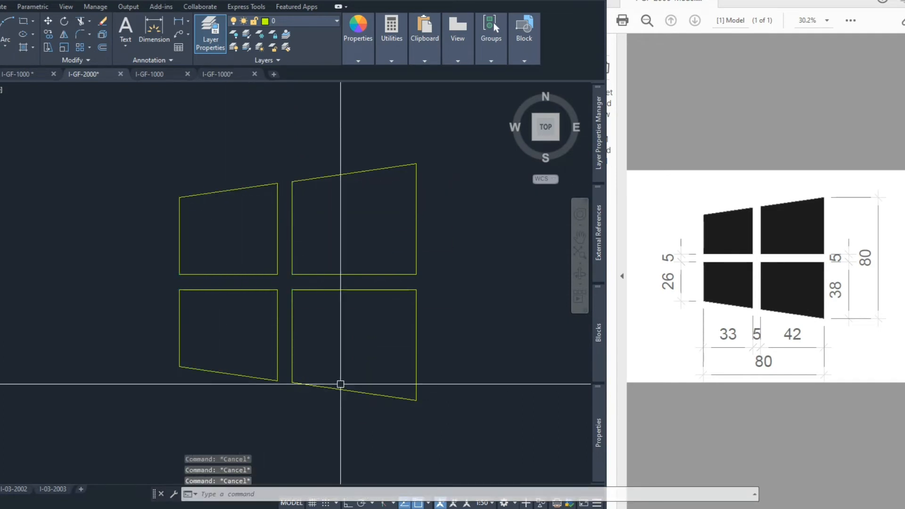
- Hatch all four window panes with the Solid pattern in blue
text(H)
key(Return)
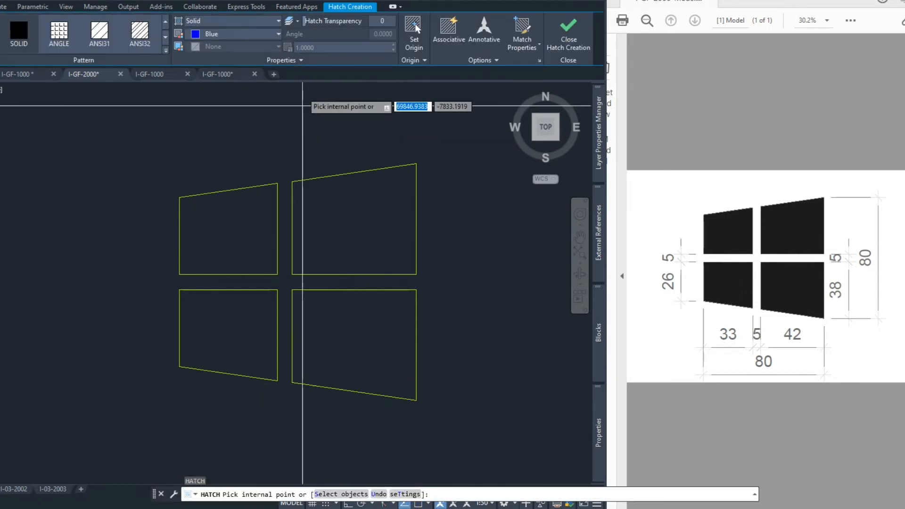
click(355, 247)
click(354, 333)
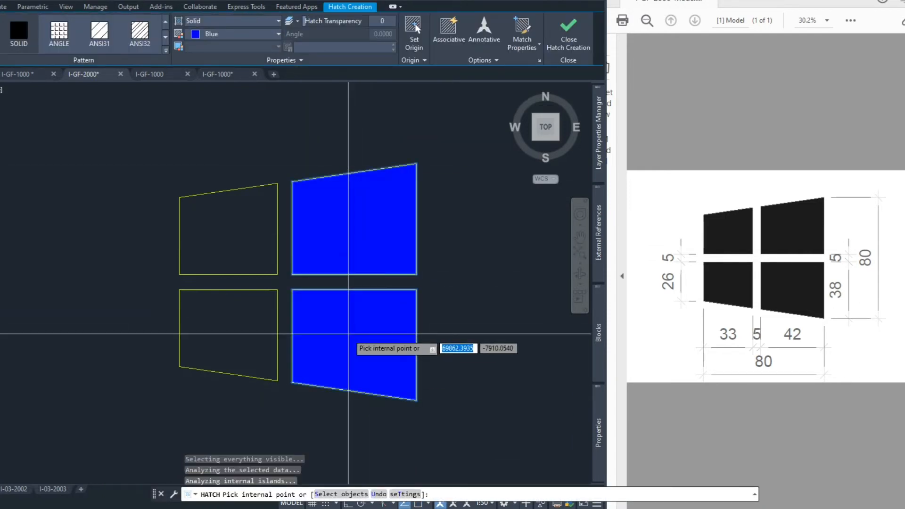
click(253, 323)
right_click(239, 251)
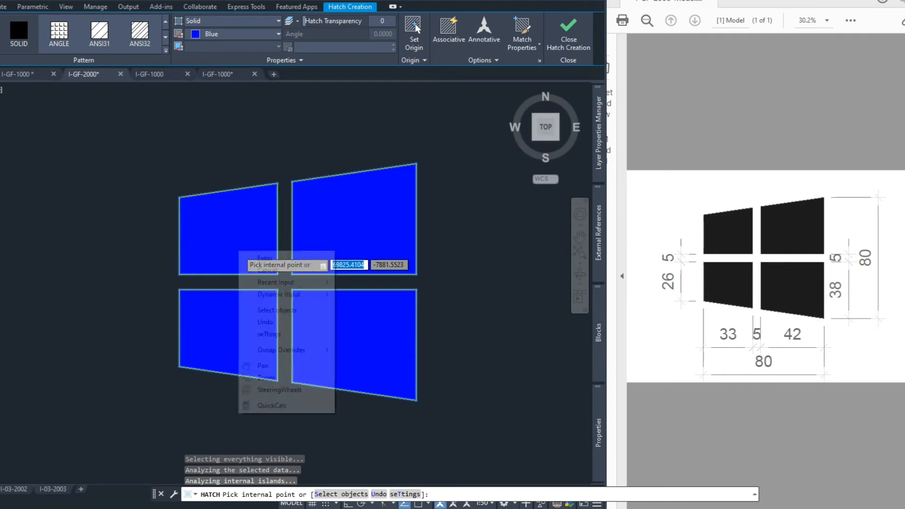
click(266, 259)
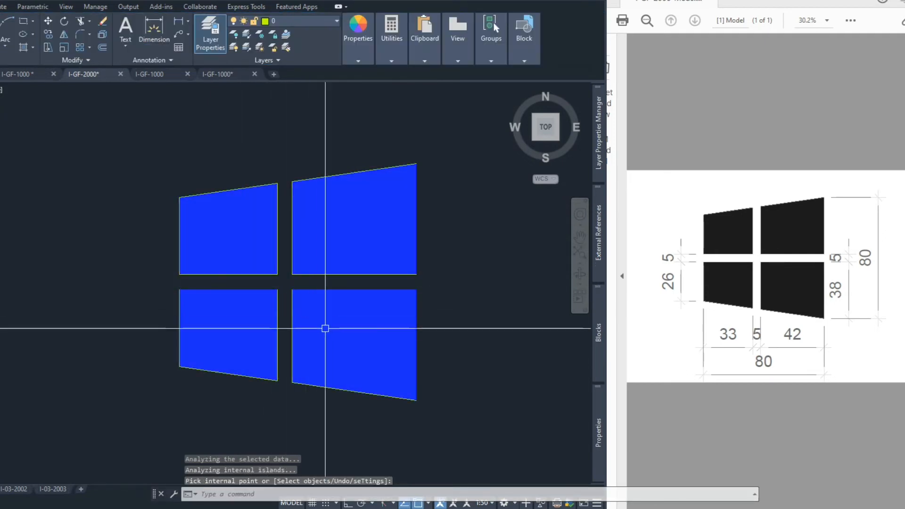
- Send the blue hatch to the back of the draw order, behind the pane outlines
click(323, 328)
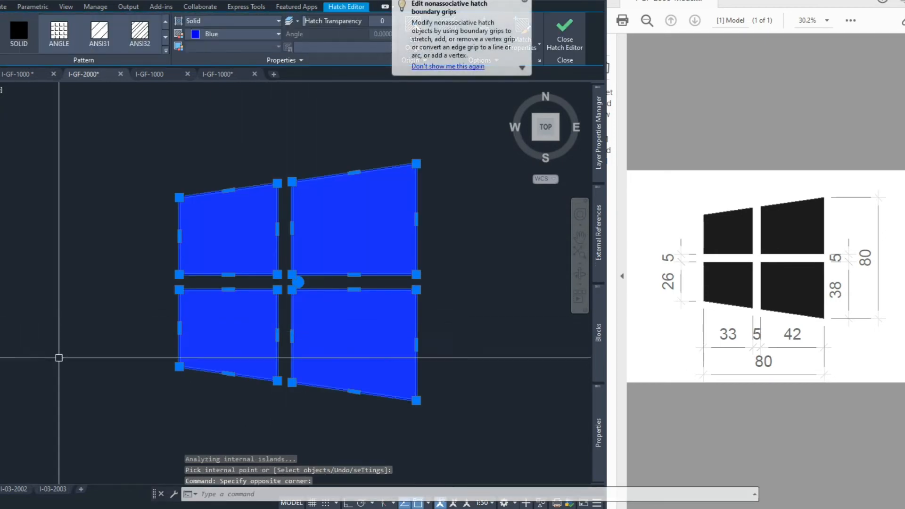
right_click(144, 248)
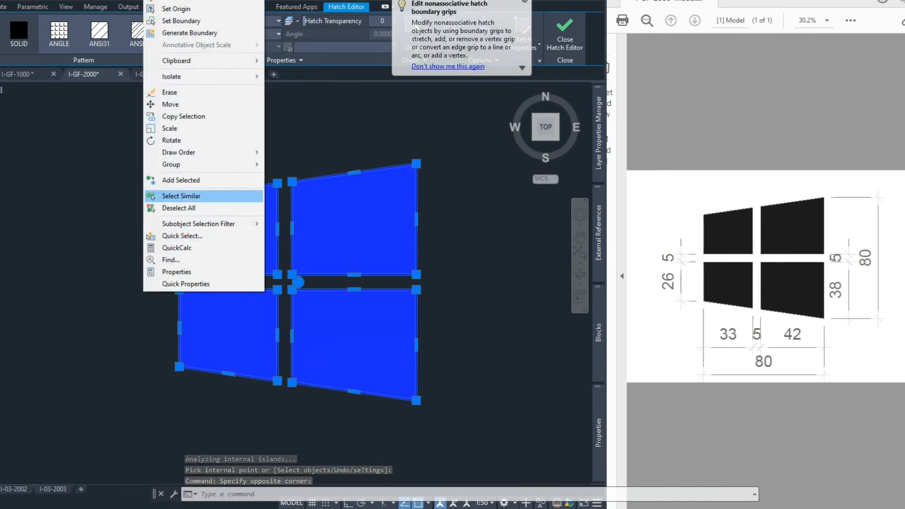
mouse_move(188, 152)
click(305, 164)
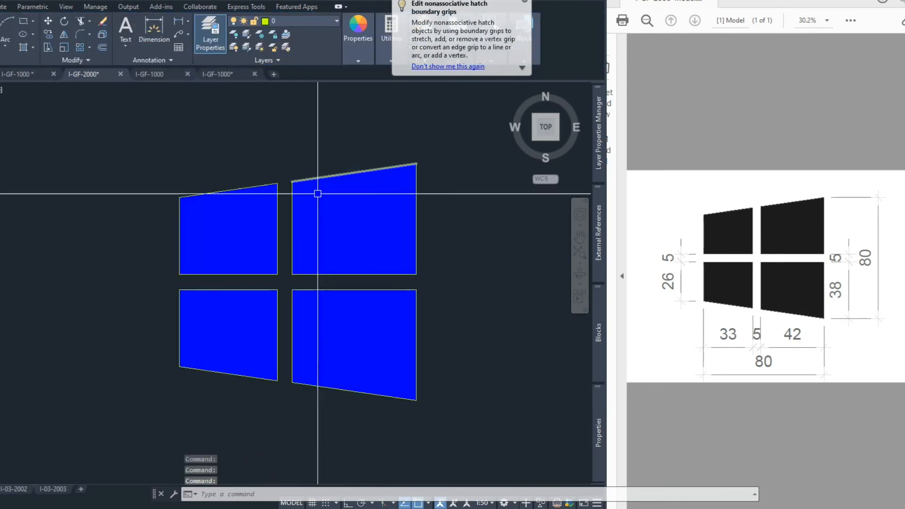
key(Escape)
key(Escape)
key(Escape)
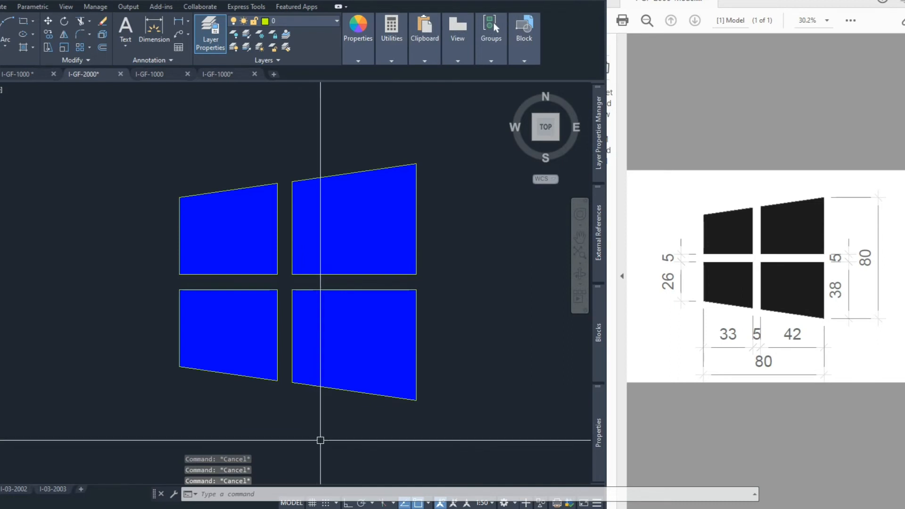
- Add a vertical linear dimension to the outer edge of the lower-right pane, placed clear of the logo
middle_drag(320, 440, 317, 410)
text(dli)
key(Return)
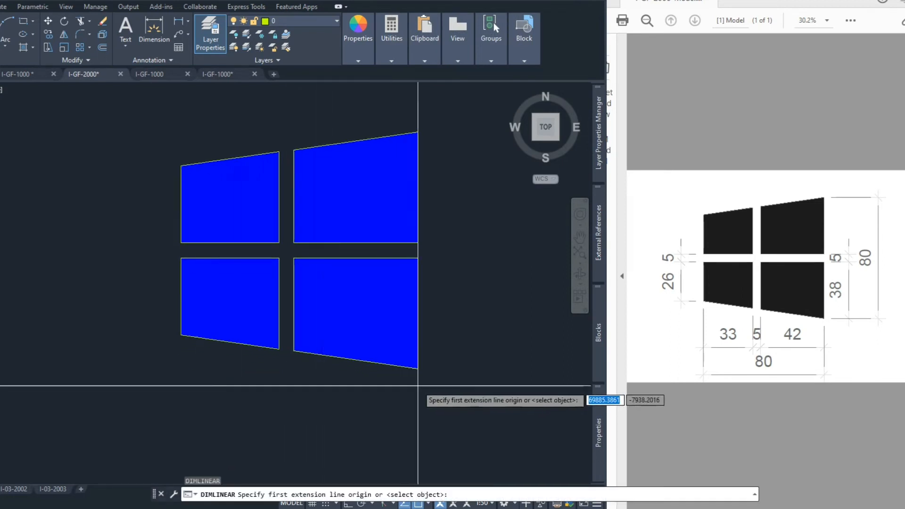
click(418, 368)
click(418, 258)
middle_drag(464, 287, 379, 287)
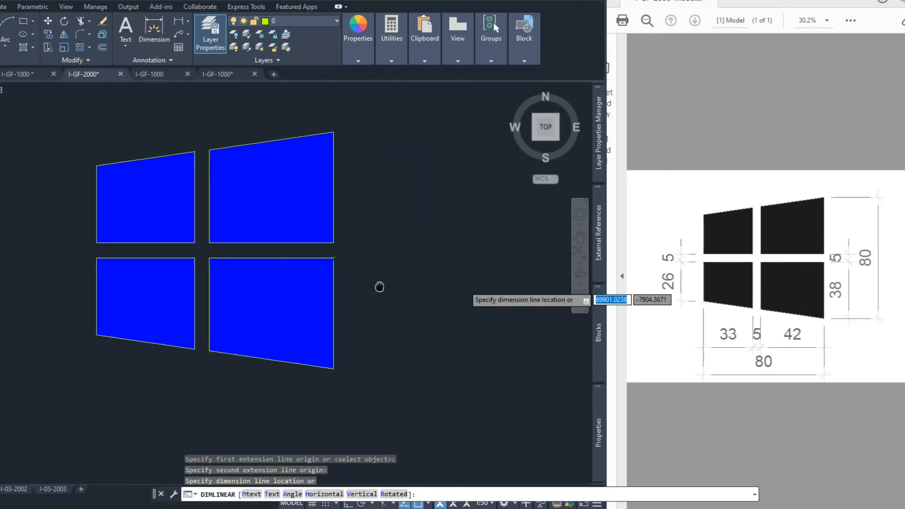
scroll(380, 287, down, 2)
click(442, 286)
key(Escape)
- Give the new vertical dimension a 1:5 annotative scale and drop its 1:50 scale
click(419, 318)
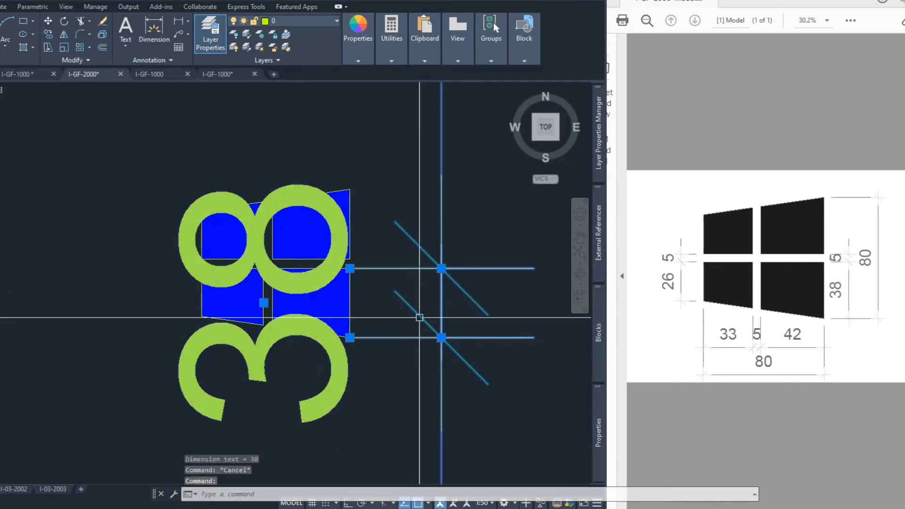
key(ctrl+1)
click(517, 249)
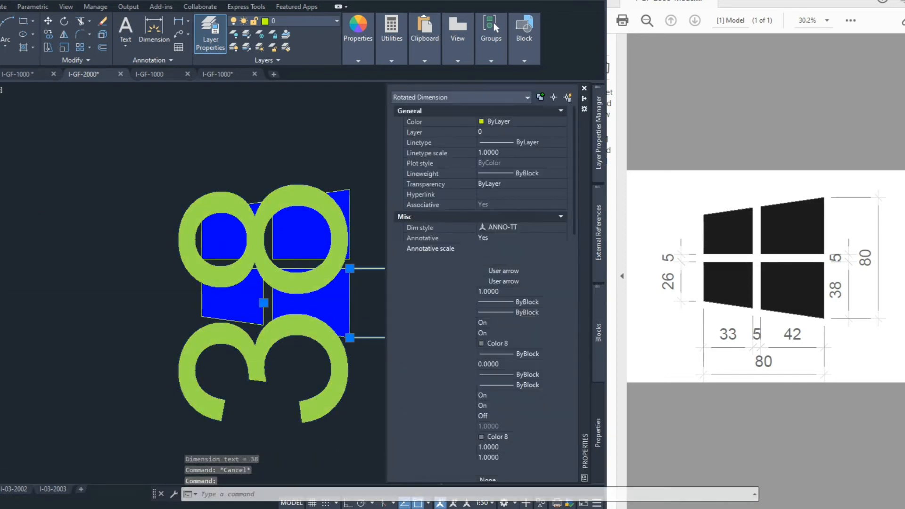
click(561, 249)
click(904, 245)
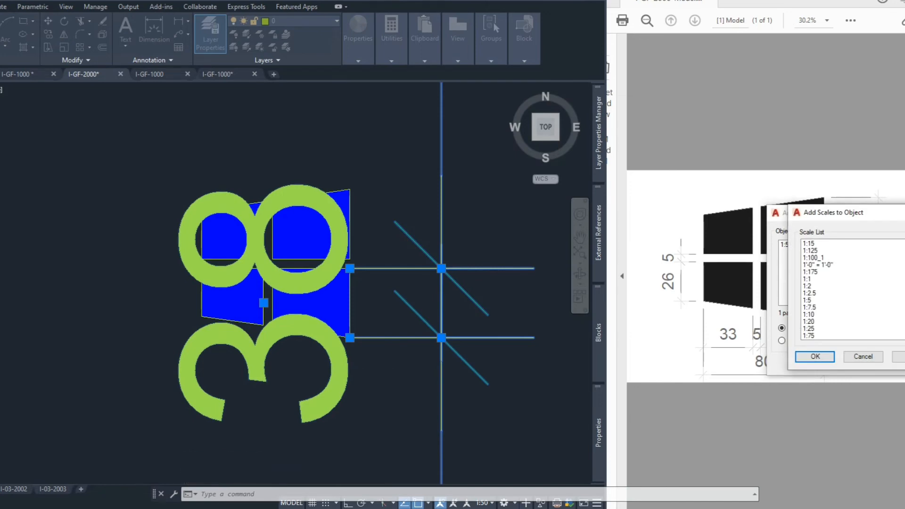
key(Return)
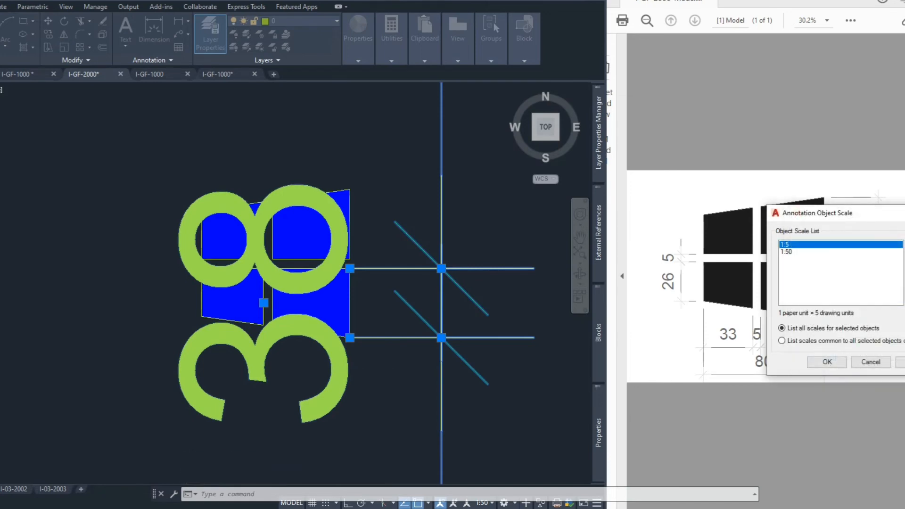
key(Return)
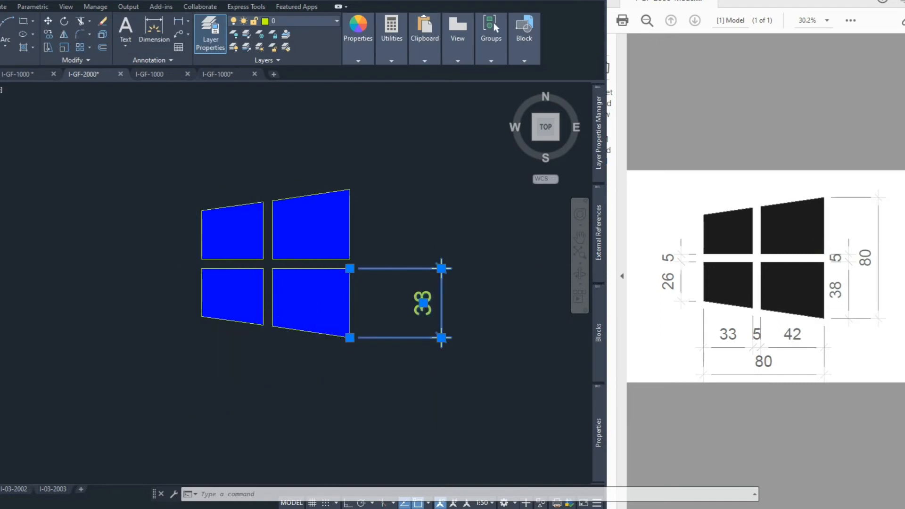
key(Escape)
key(Escape)
key(Escape)
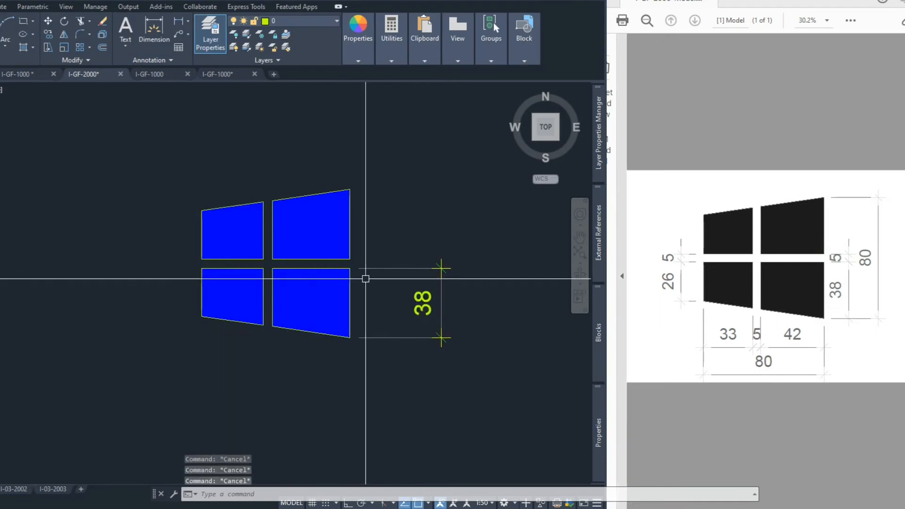
- Continue the vertical dimension upward across the central gap and the outer edge of the upper-right pane
text(d)
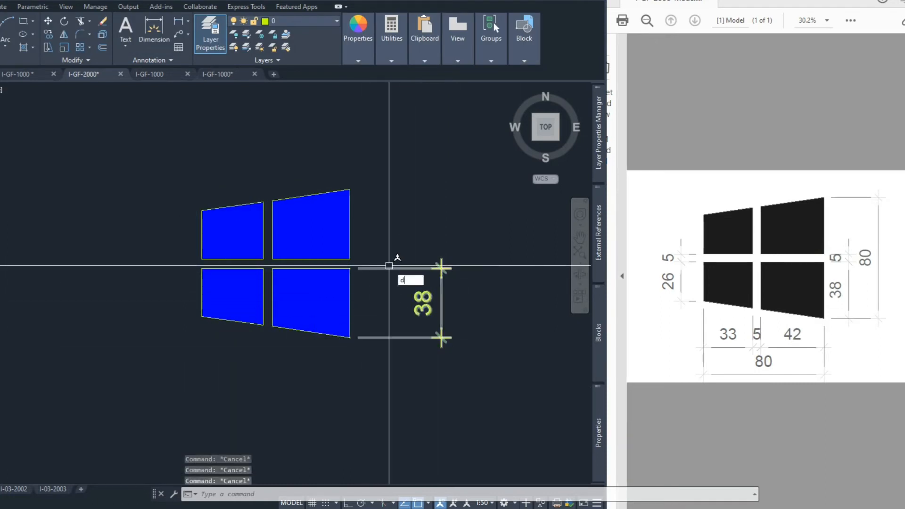
text(co)
key(Return)
scroll(351, 257, up, 4)
click(350, 258)
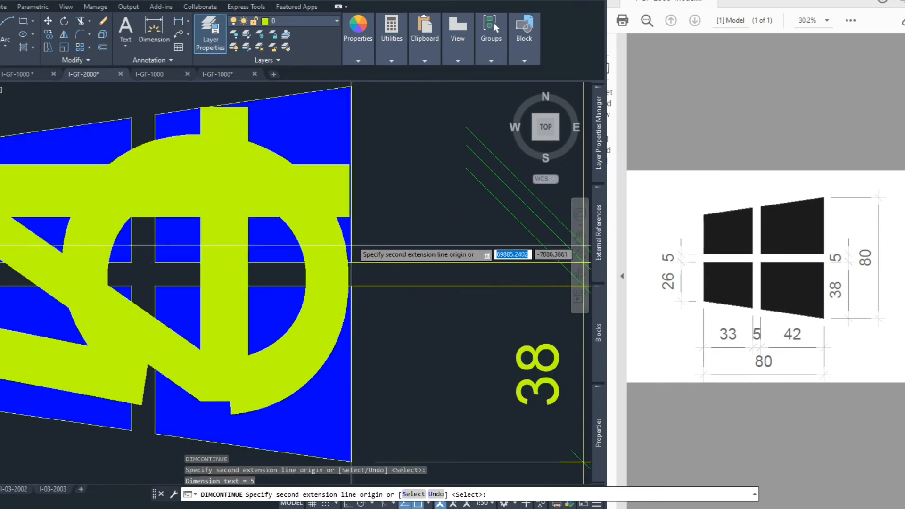
scroll(354, 227, down, 4)
click(354, 171)
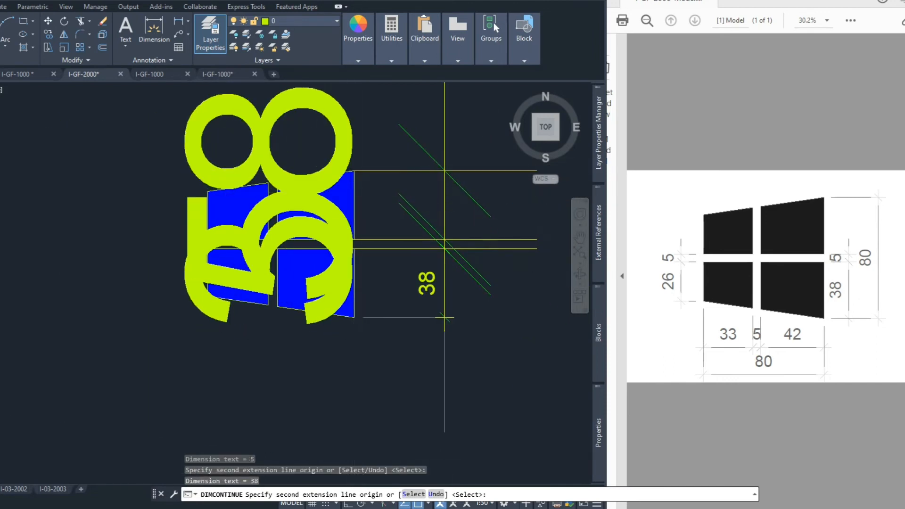
key(Escape)
- Match the properties of the resized lower vertical dimension onto the two continued vertical dimensions
text(ma)
key(Return)
click(426, 283)
click(480, 135)
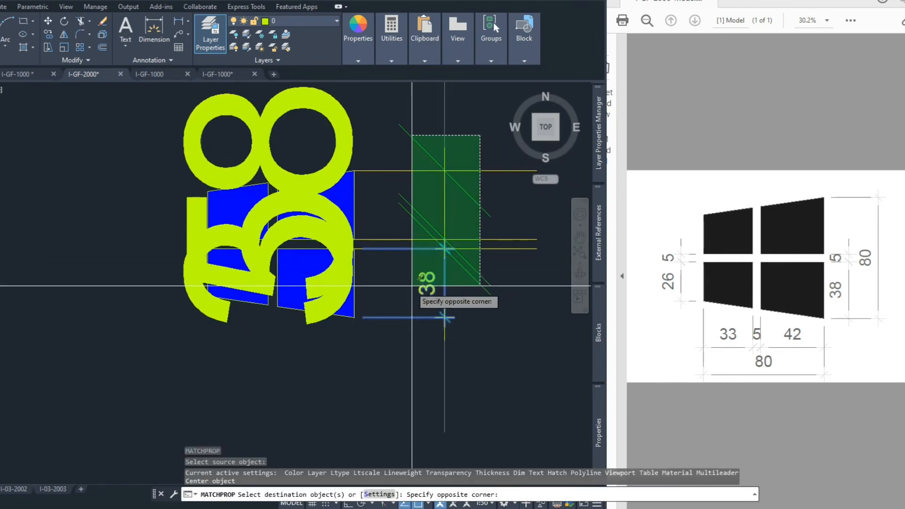
key(Escape)
- Remove the 1:50 annotative scale from the three vertical dimensions, leaving only 1:5
click(468, 137)
click(398, 294)
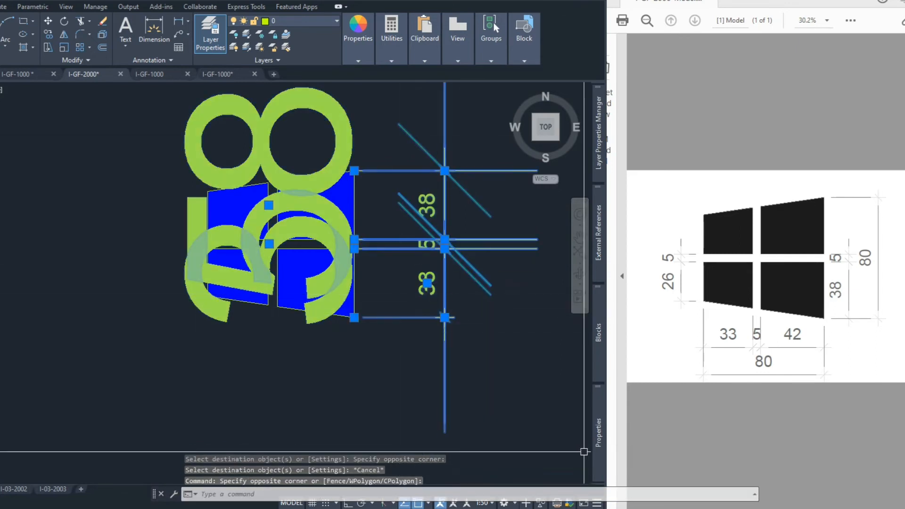
key(ctrl+1)
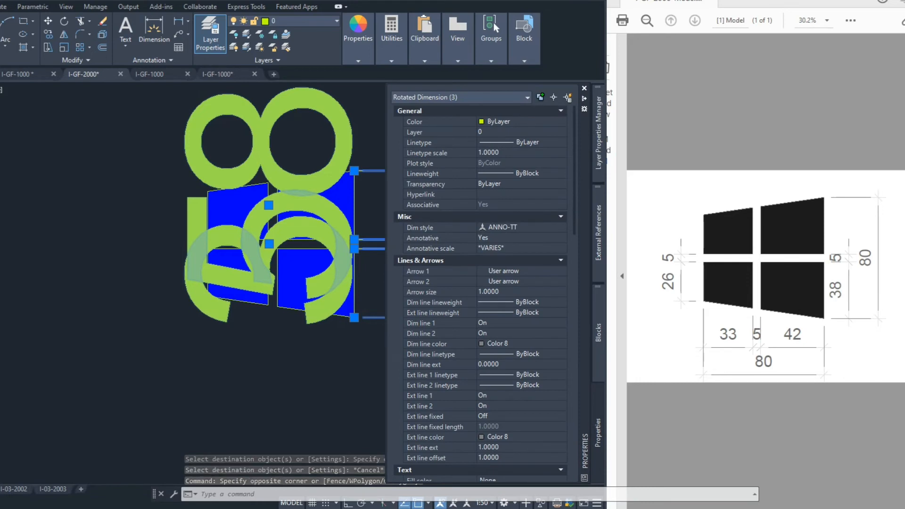
click(515, 248)
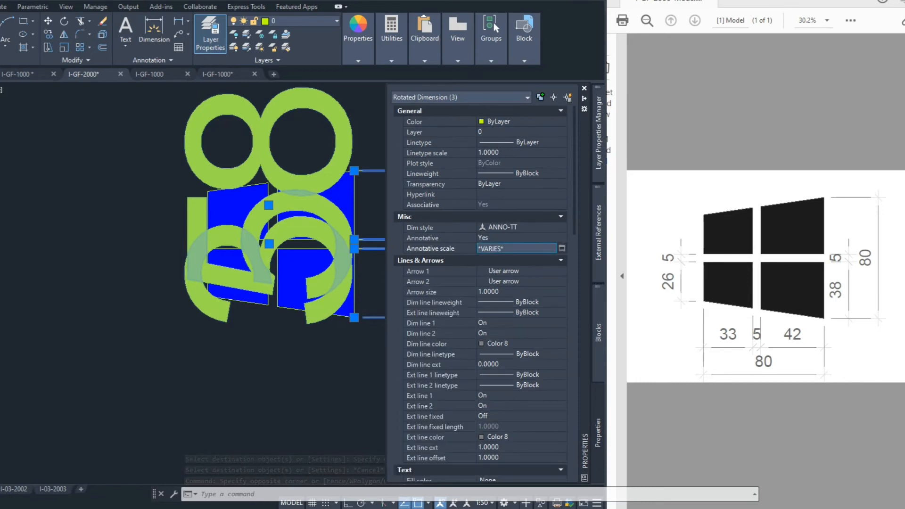
click(562, 249)
click(788, 252)
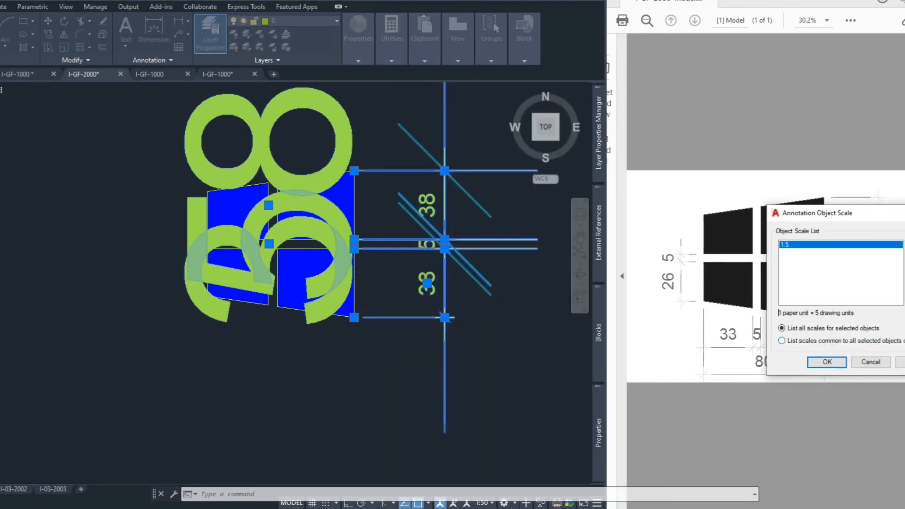
key(Return)
key(Escape)
key(Escape)
key(Escape)
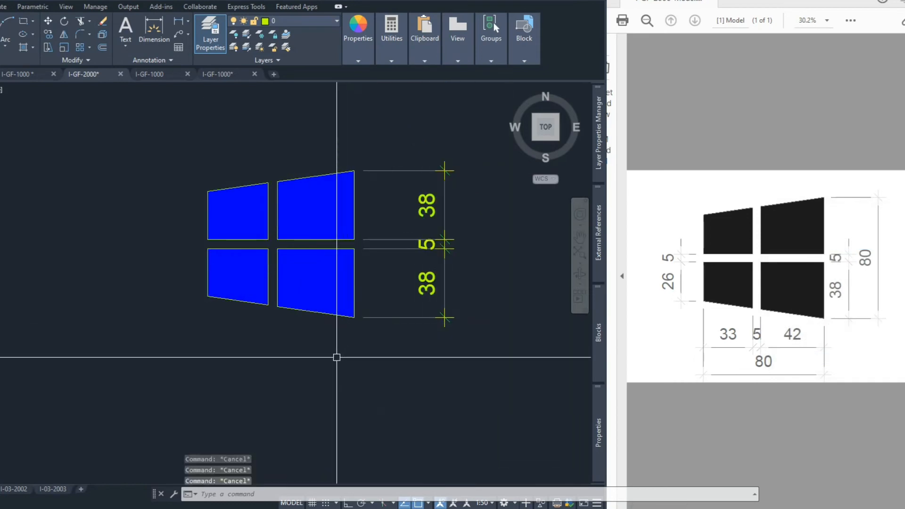
- Add a horizontal linear dimension for the width of the lower-right pane, placed below the logo
text(dli)
key(Return)
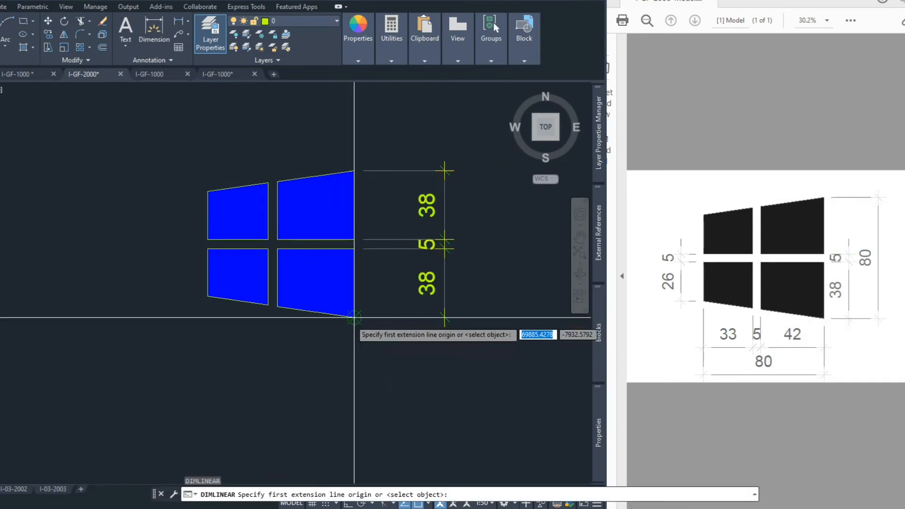
click(354, 317)
click(277, 307)
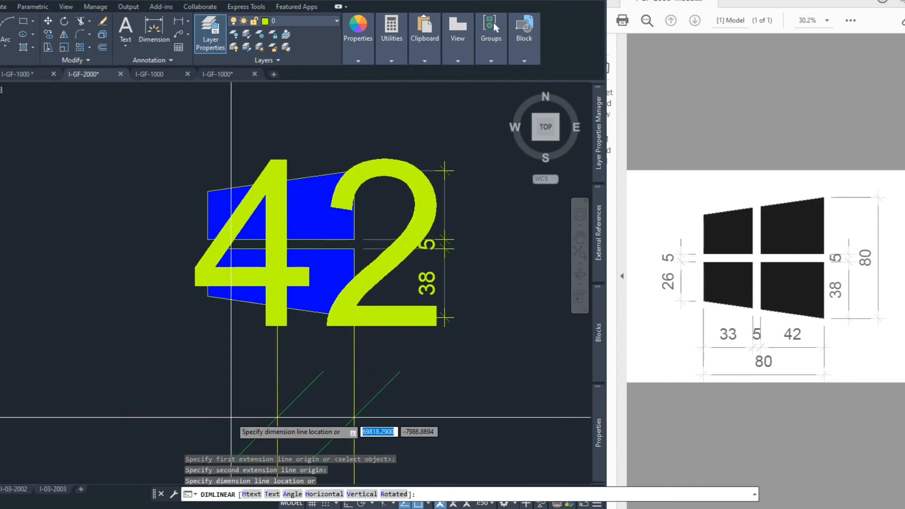
click(229, 418)
key(Escape)
- Continue the horizontal dimension across the central gap and the width of the lower-left pane
text(dco)
key(Return)
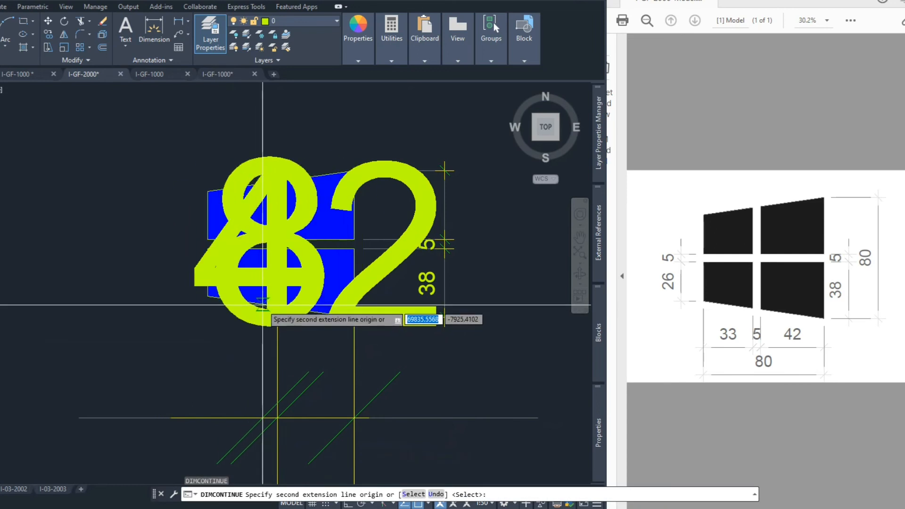
click(268, 306)
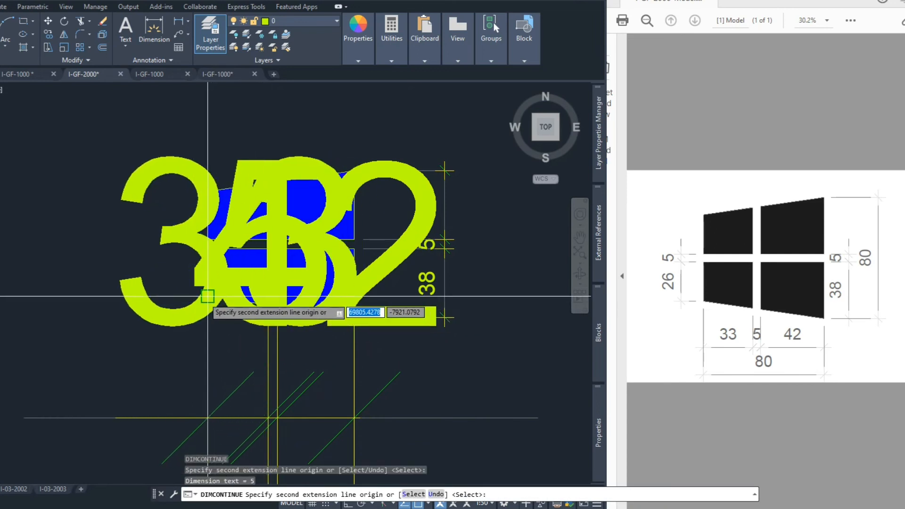
click(208, 296)
key(Escape)
key(Escape)
click(433, 392)
key(Escape)
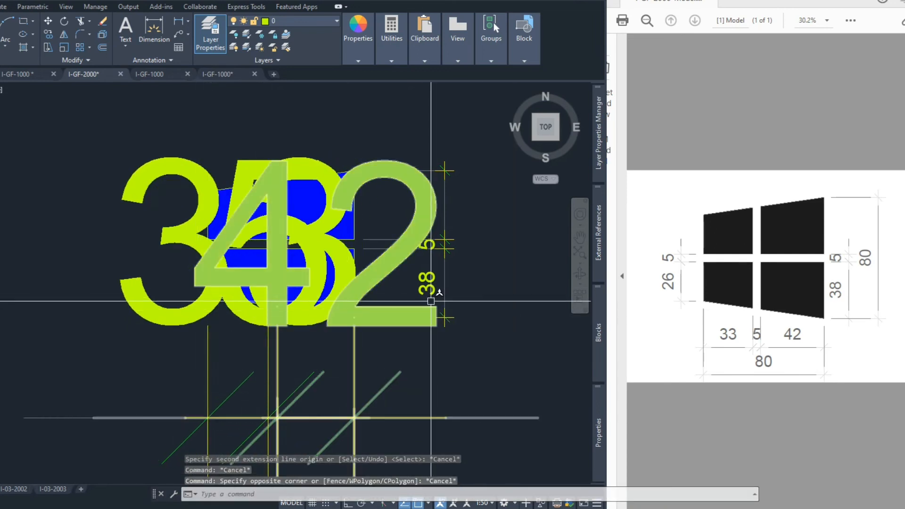
- Match the properties of a vertical dimension onto the three horizontal dimensions below the logo
text(ma)
key(Return)
click(431, 316)
click(430, 372)
click(118, 380)
key(Escape)
- Remove the 1:50 annotative scale from the three horizontal dimensions, leaving only 1:5
click(480, 366)
click(147, 395)
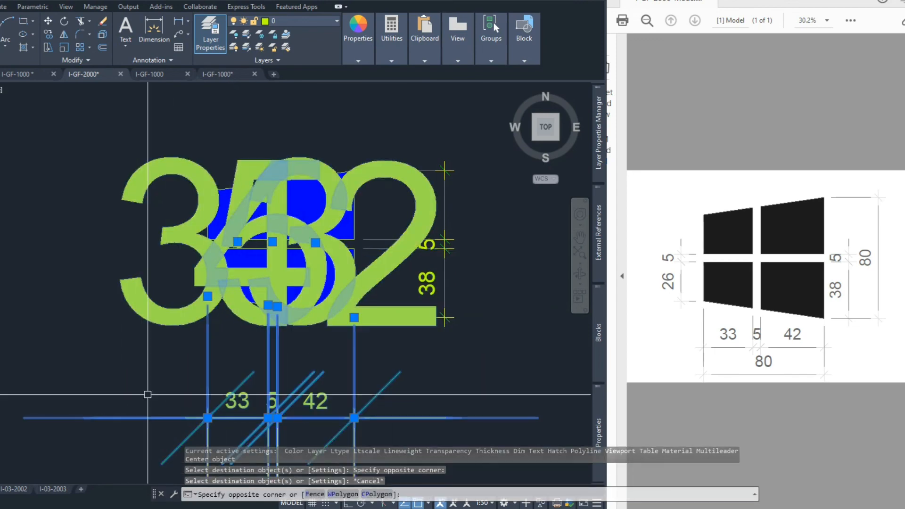
mouse_move(599, 430)
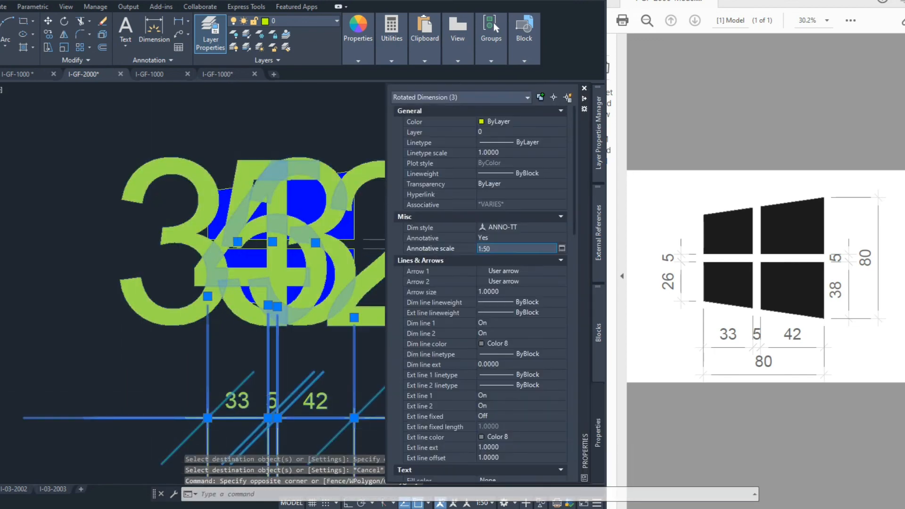
click(563, 248)
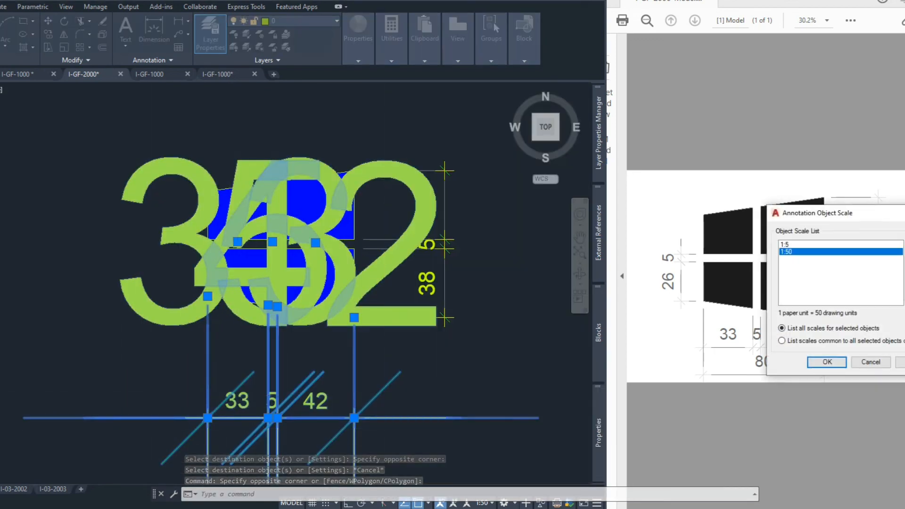
click(828, 362)
key(Escape)
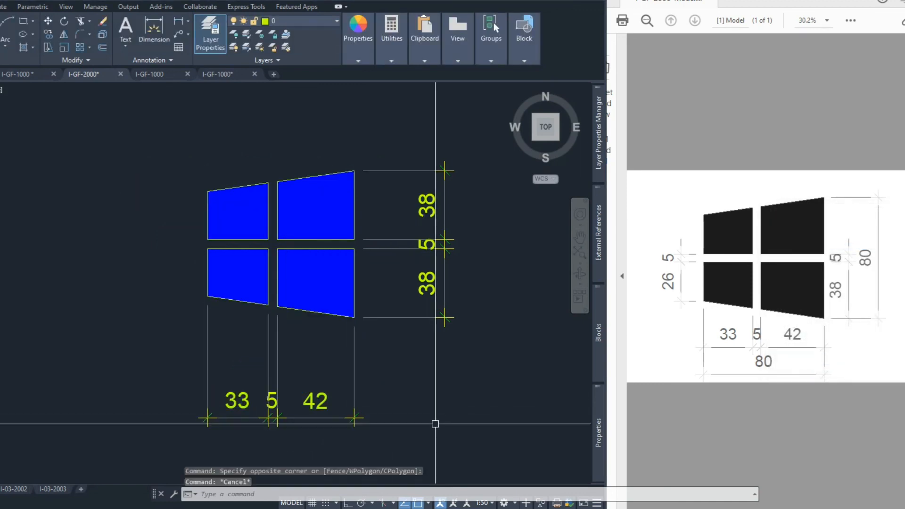
key(Escape)
- Stretch the row of three horizontal dimensions upward, closer to the bottom of the logo
click(407, 377)
click(155, 436)
text(s)
key(space)
click(495, 431)
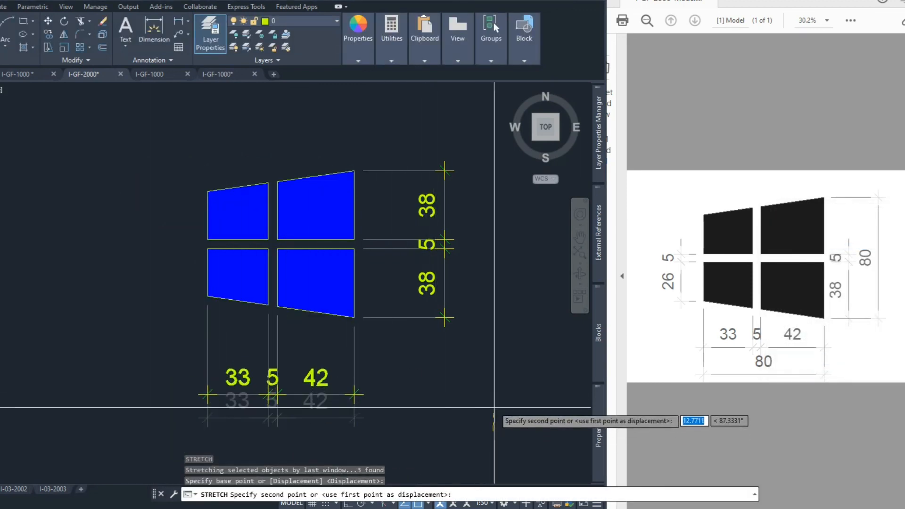
click(498, 373)
key(Escape)
key(Escape)
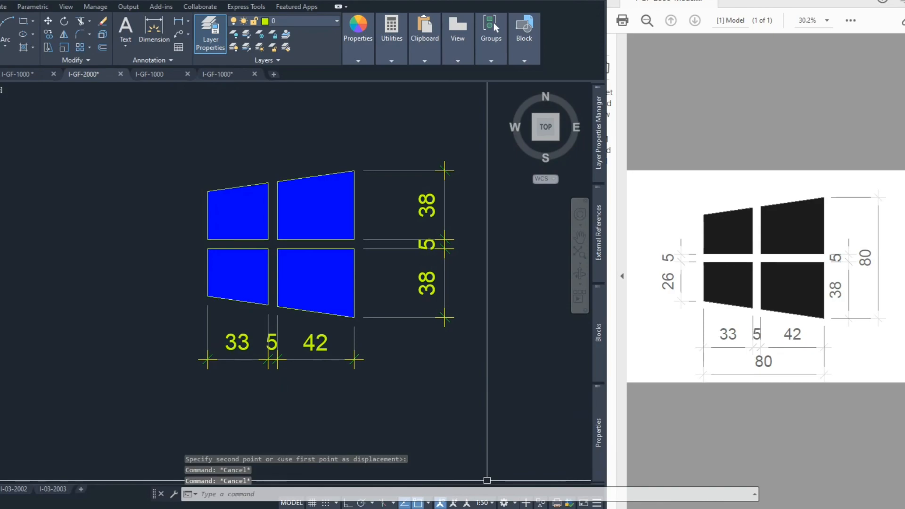